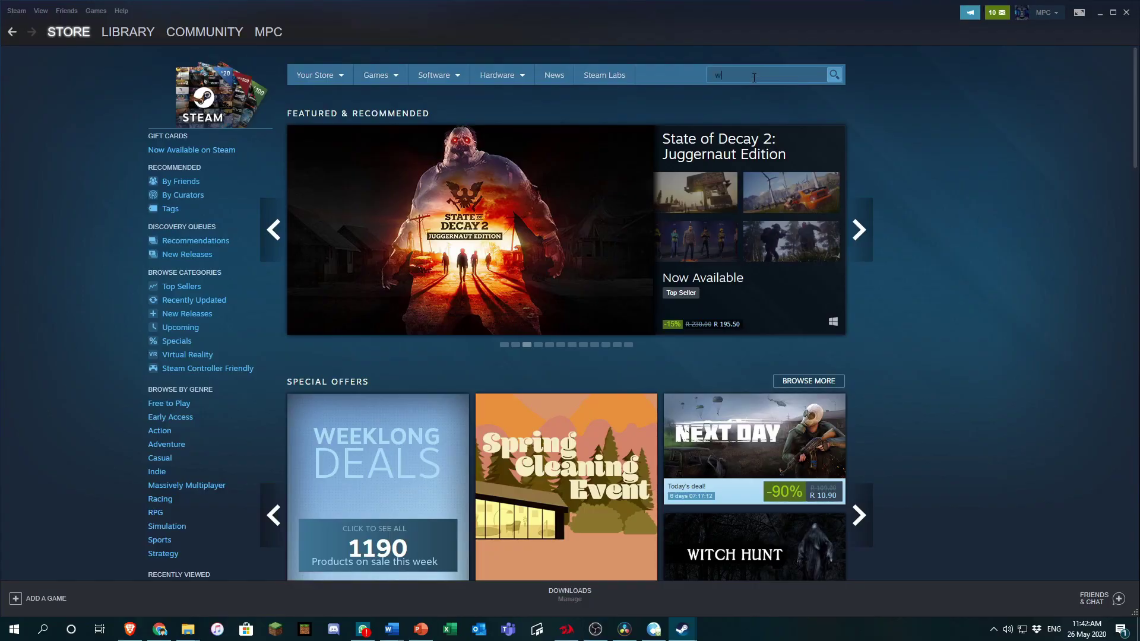
- Search the Steam store for 'wallpaper engine' and open the Wallpaper Engine store page
type("engine")
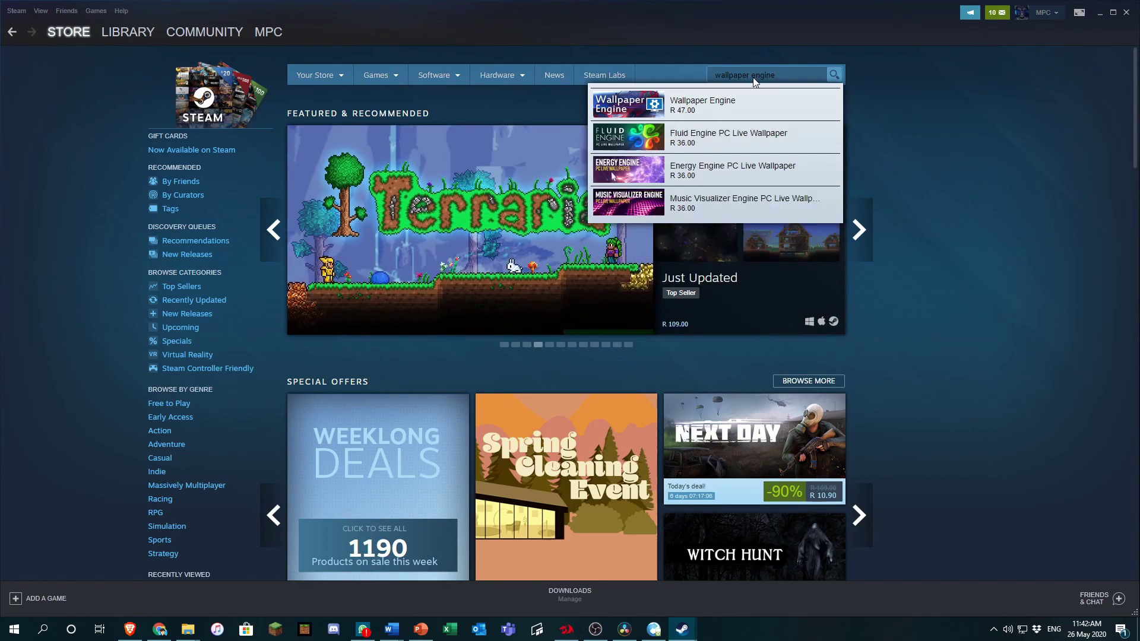
key("Return")
left_click(375, 262)
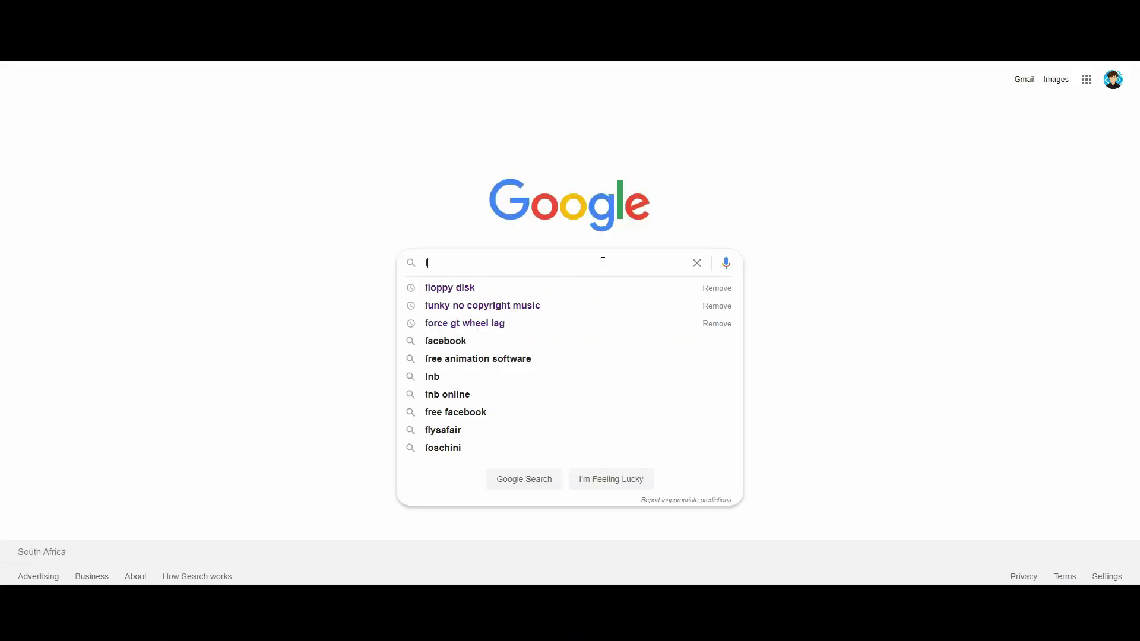
- Search Google for 'free animated/interactive wallpaper software'
type("ated/in")
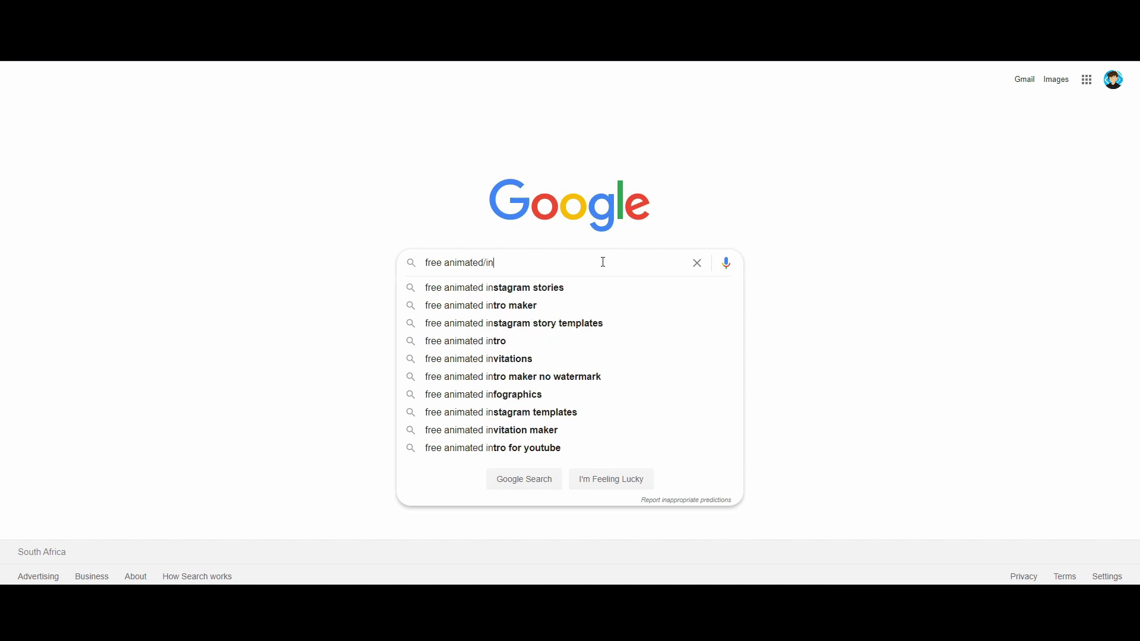
type("teractive wallpaper sof")
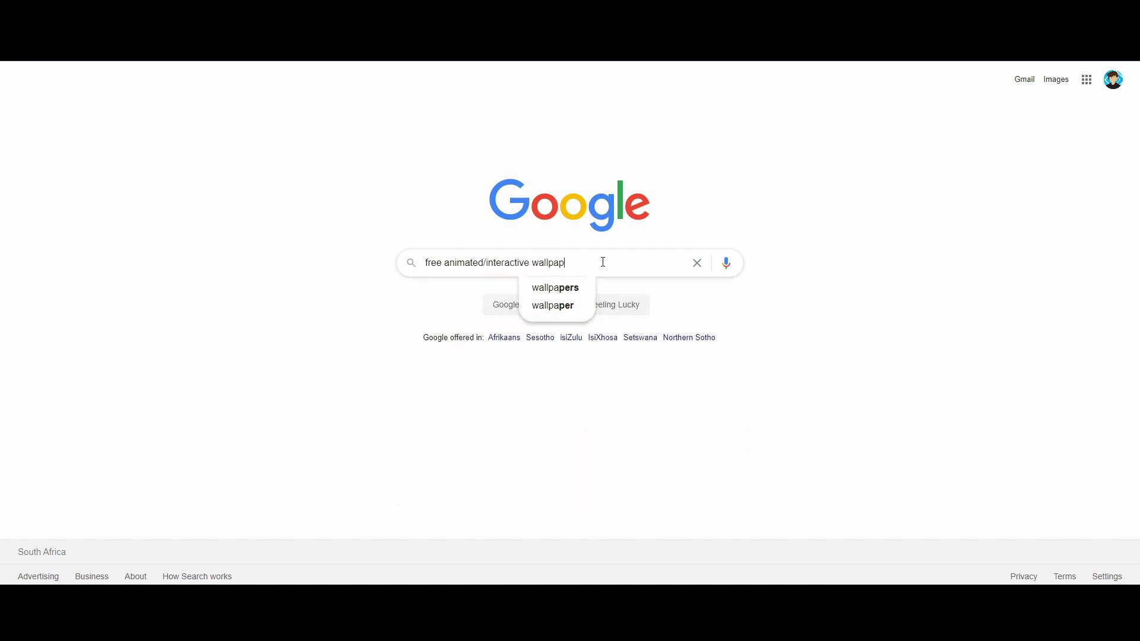
type("tware")
key("Return")
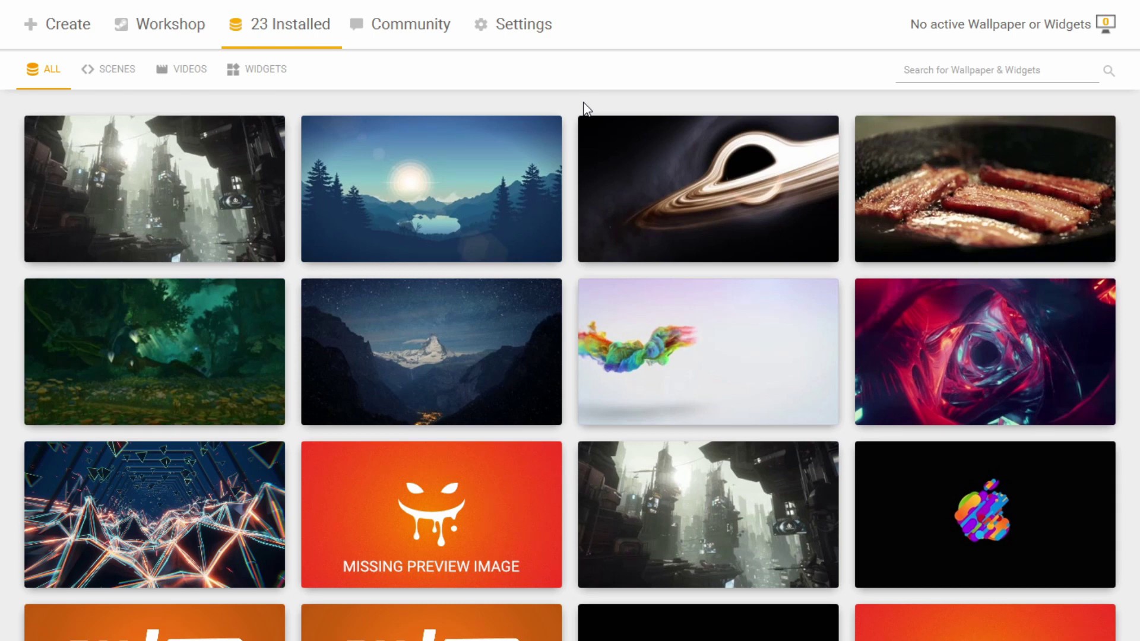
- Switch from the Installed library to the Create page
left_click(68, 29)
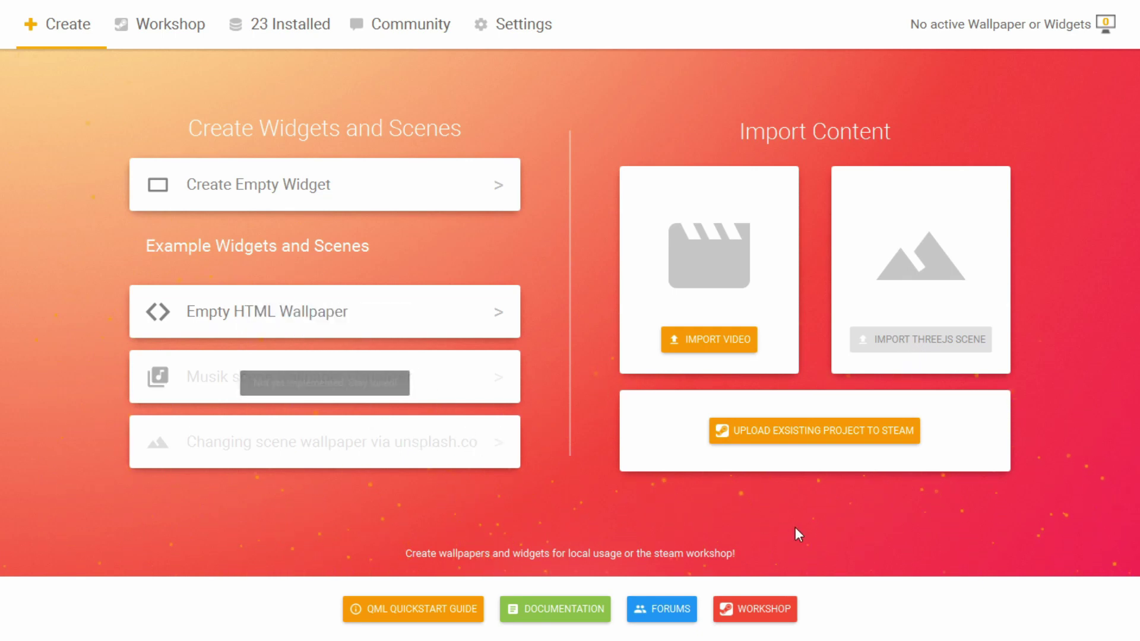
- Visit the Workshop page, then go back to the Create page
left_click(835, 429)
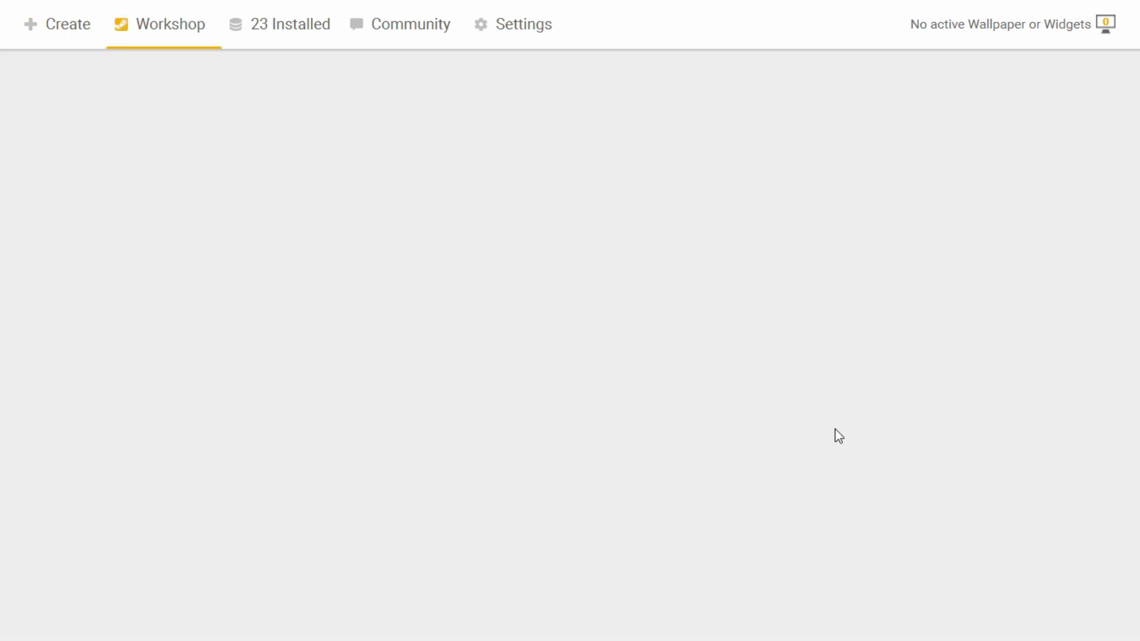
left_click(61, 47)
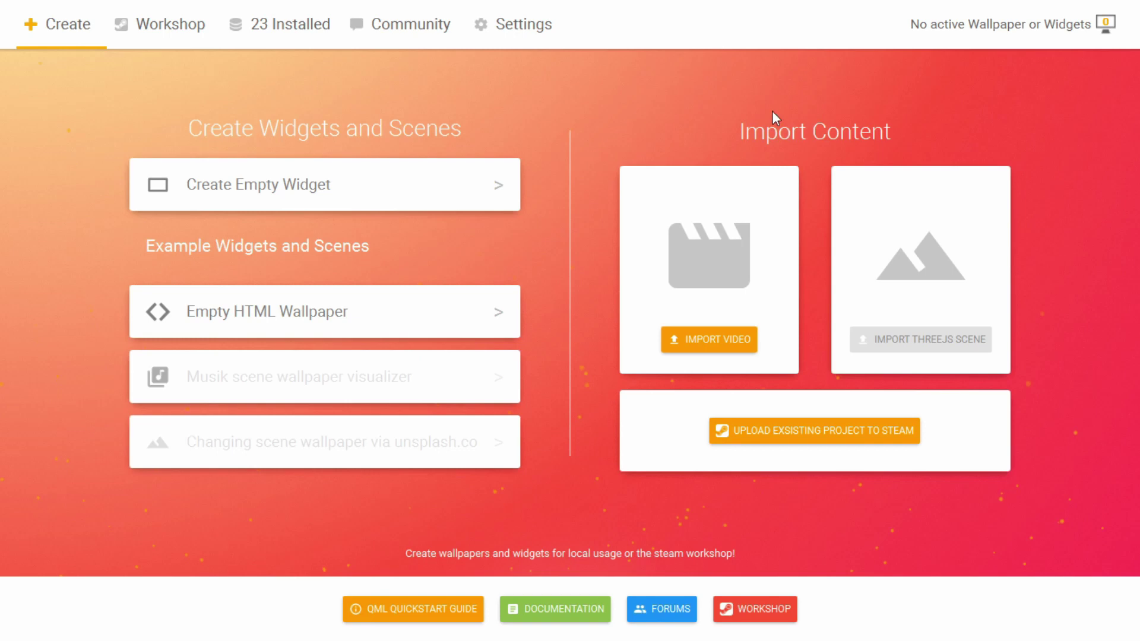
- Start a video import with the preferred codec set to VP9 (AMD/Nvidia best)
left_click(721, 341)
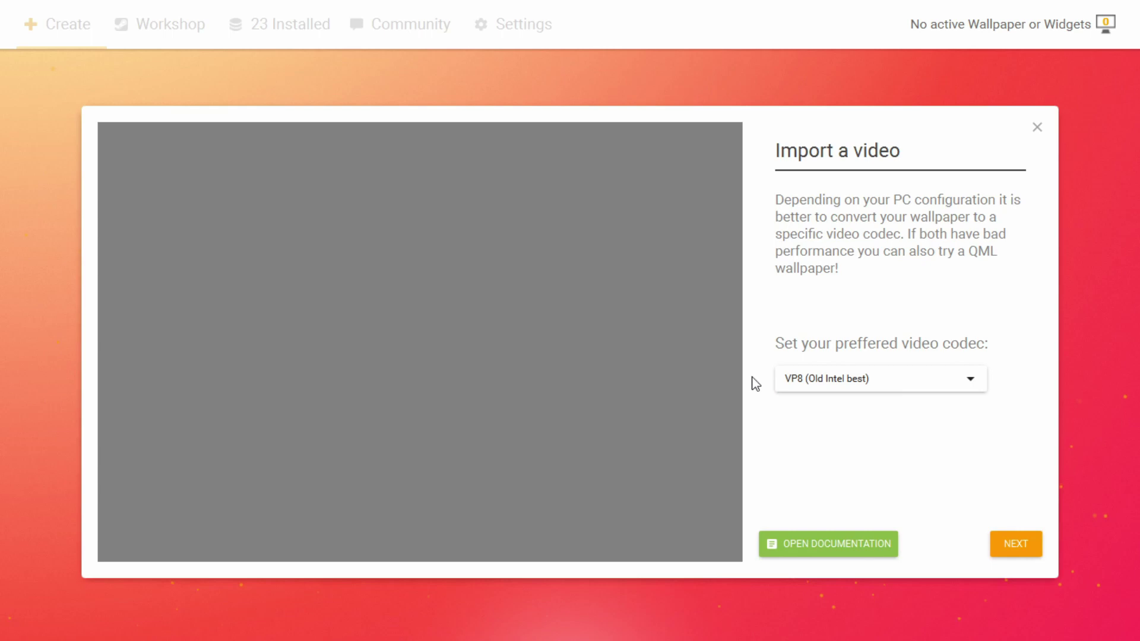
left_click(860, 386)
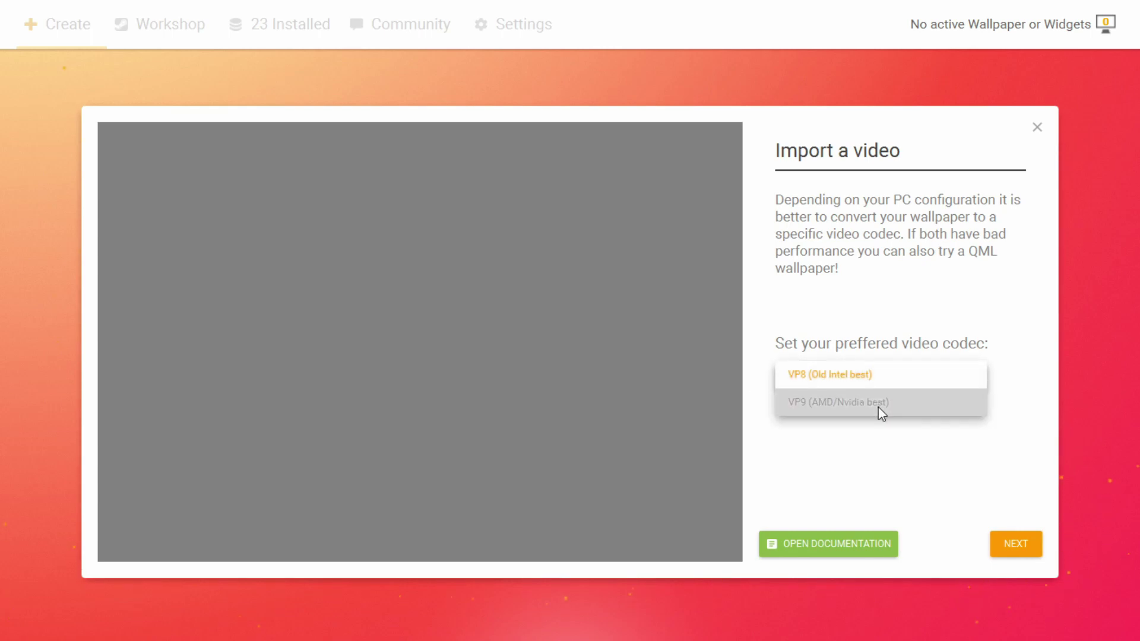
left_click(878, 407)
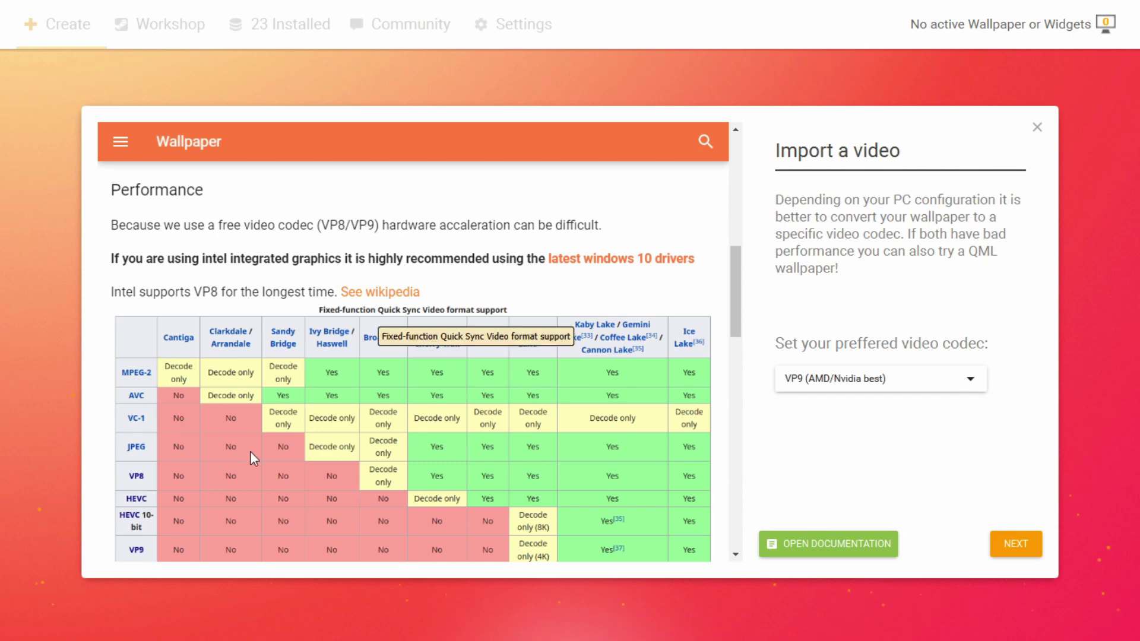
left_click(878, 388)
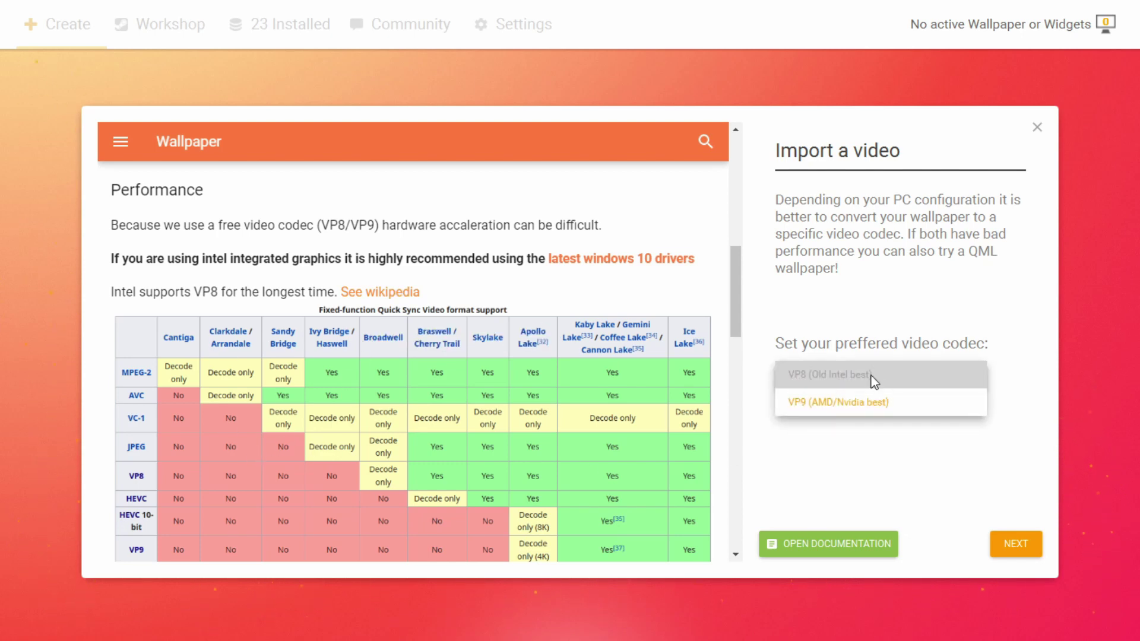
left_click(886, 403)
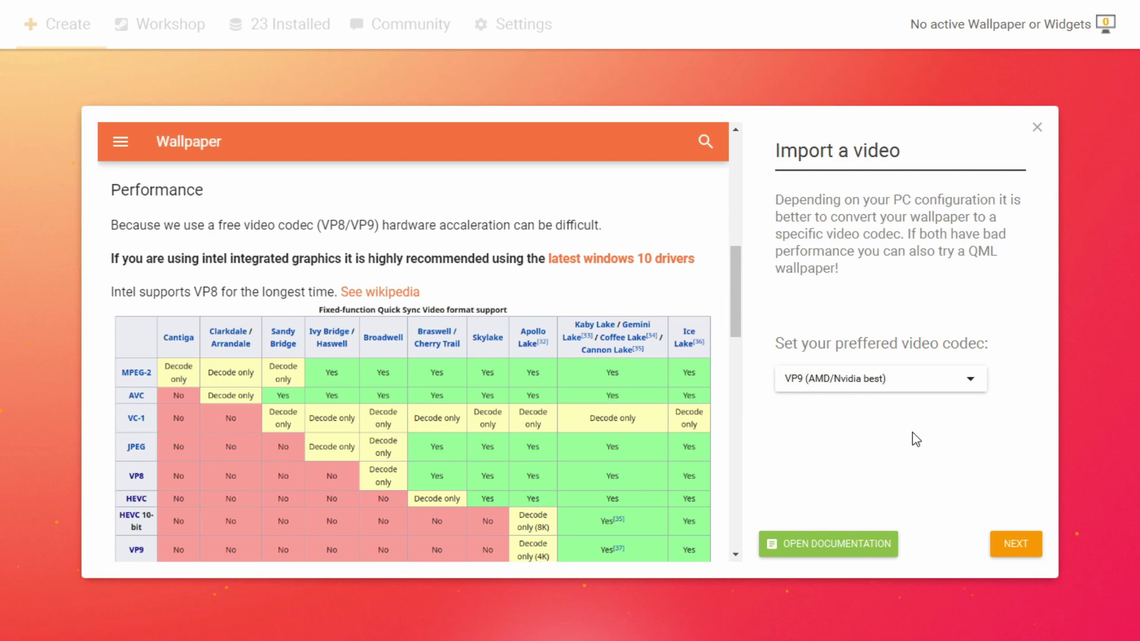
left_click(921, 389)
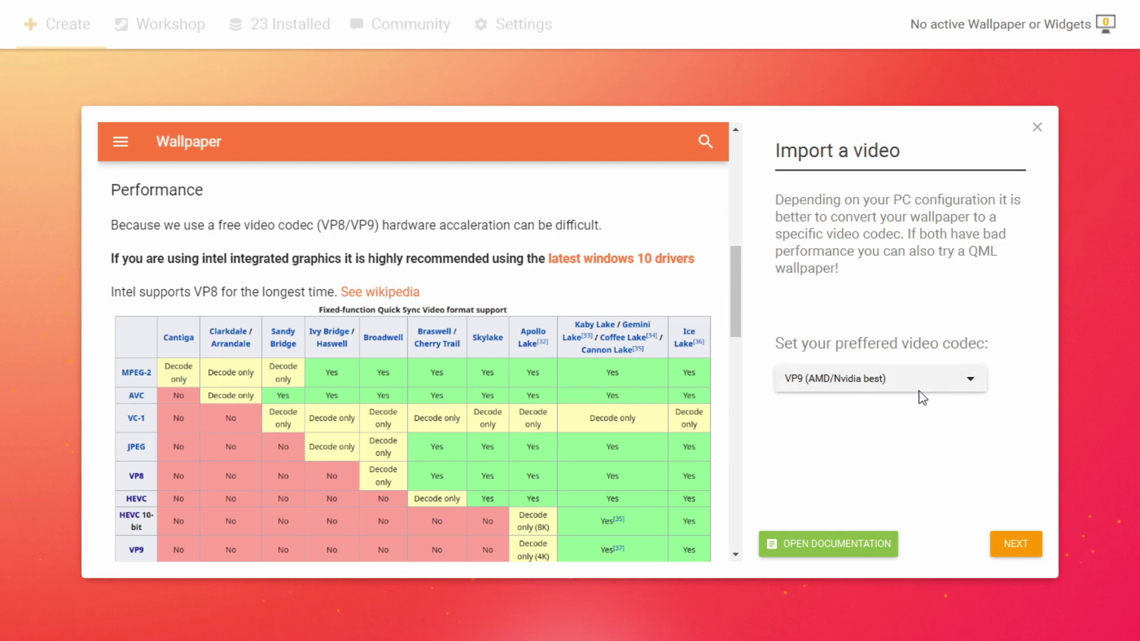
left_click(922, 406)
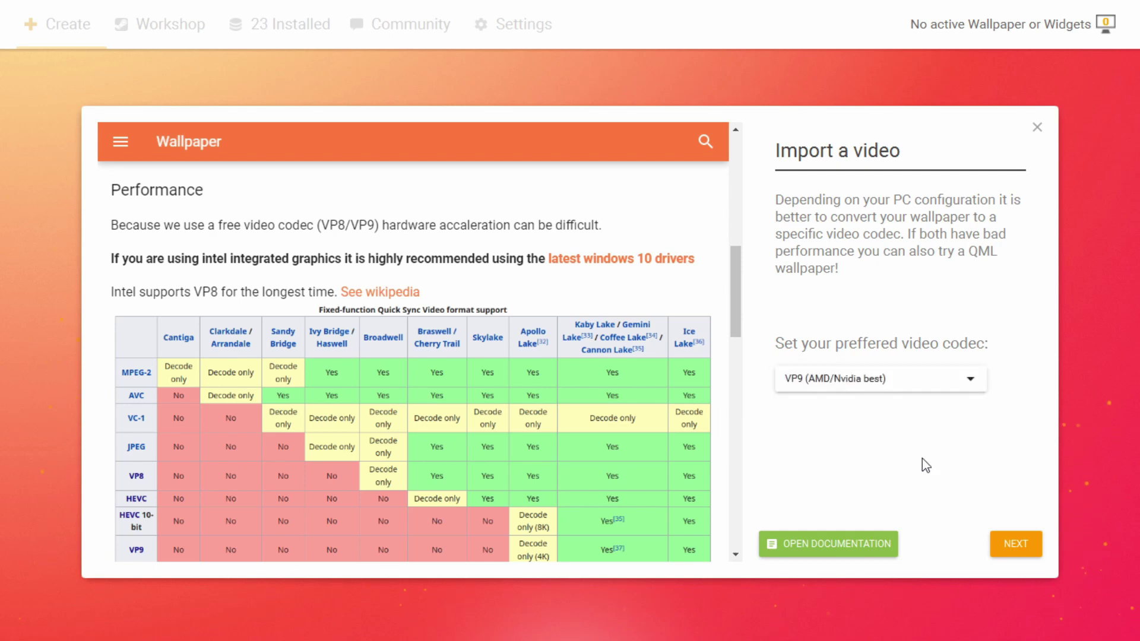
- Start converting the video and rename the wallpaper to 'MPC Gaming intro'
left_click(1014, 545)
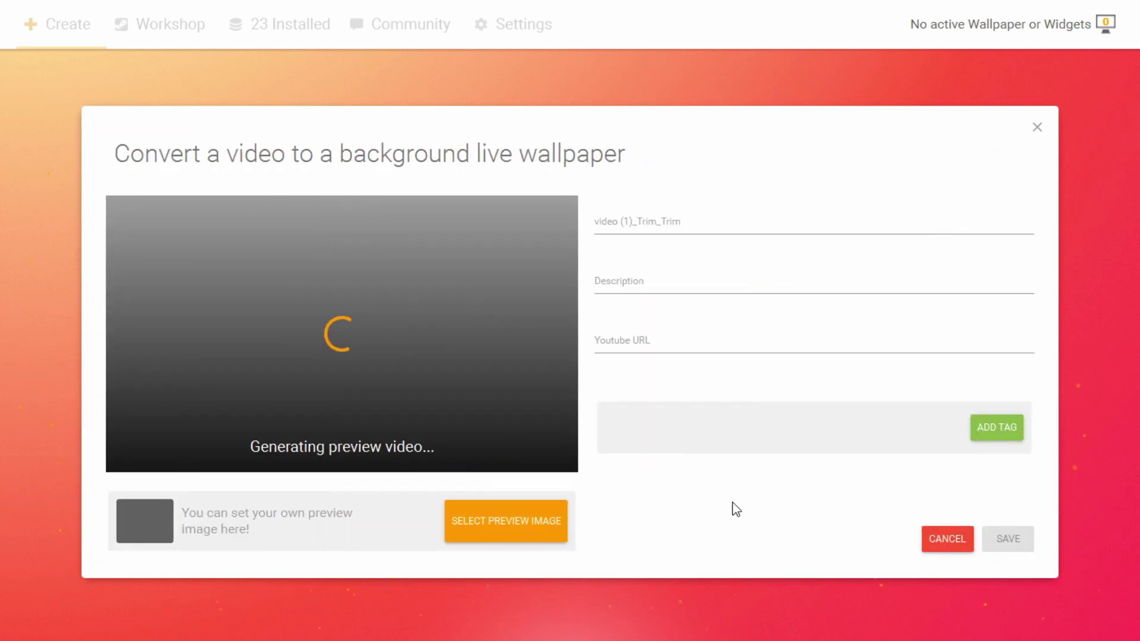
left_click(708, 228)
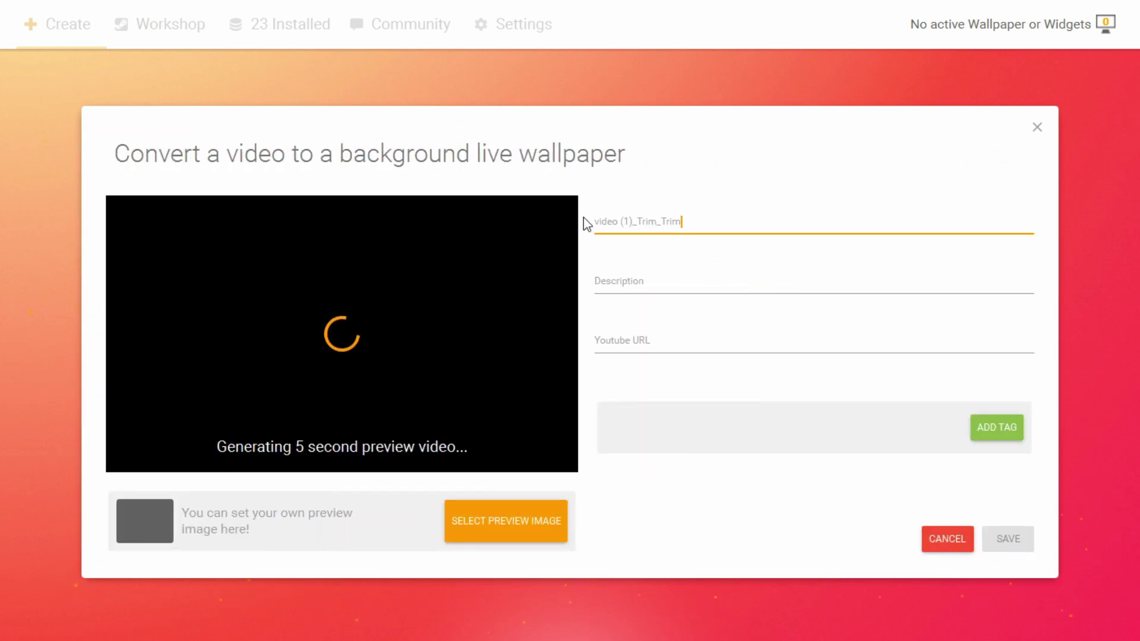
key("BackSpace")
key("BackSpace")
key("BackSpace")
key("BackSpace")
key("BackSpace")
key("BackSpace")
key("BackSpace")
key("BackSpace")
key("BackSpace")
key("BackSpace")
key("BackSpace")
key("BackSpace")
key("BackSpace")
key("BackSpace")
key("BackSpace")
key("BackSpace")
key("BackSpace")
key("BackSpace")
key("BackSpace")
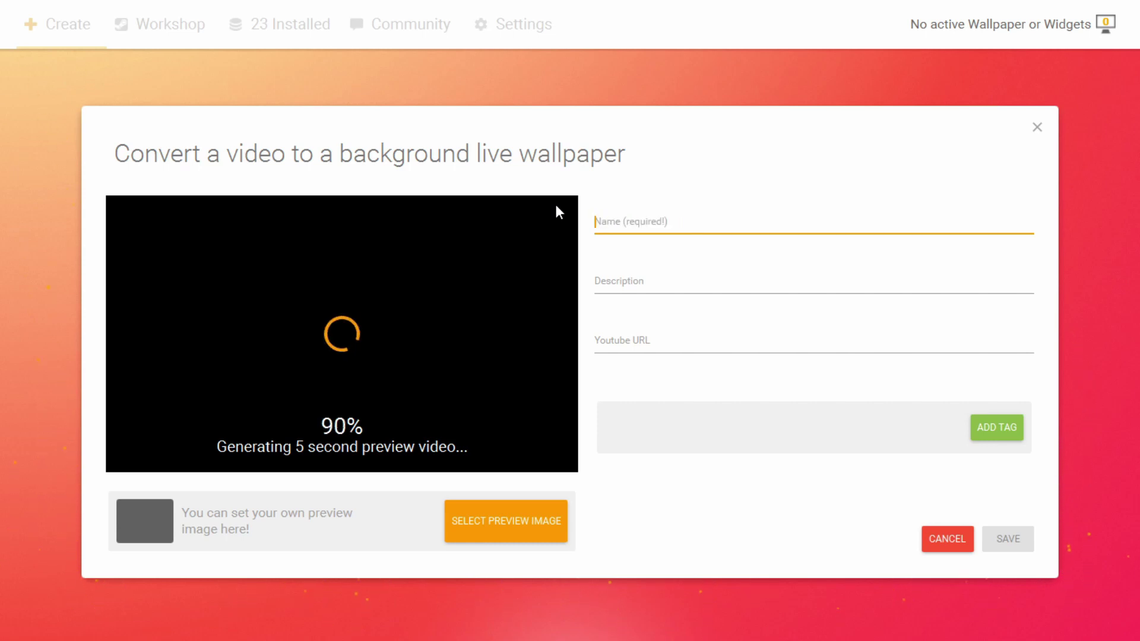
type("MPC")
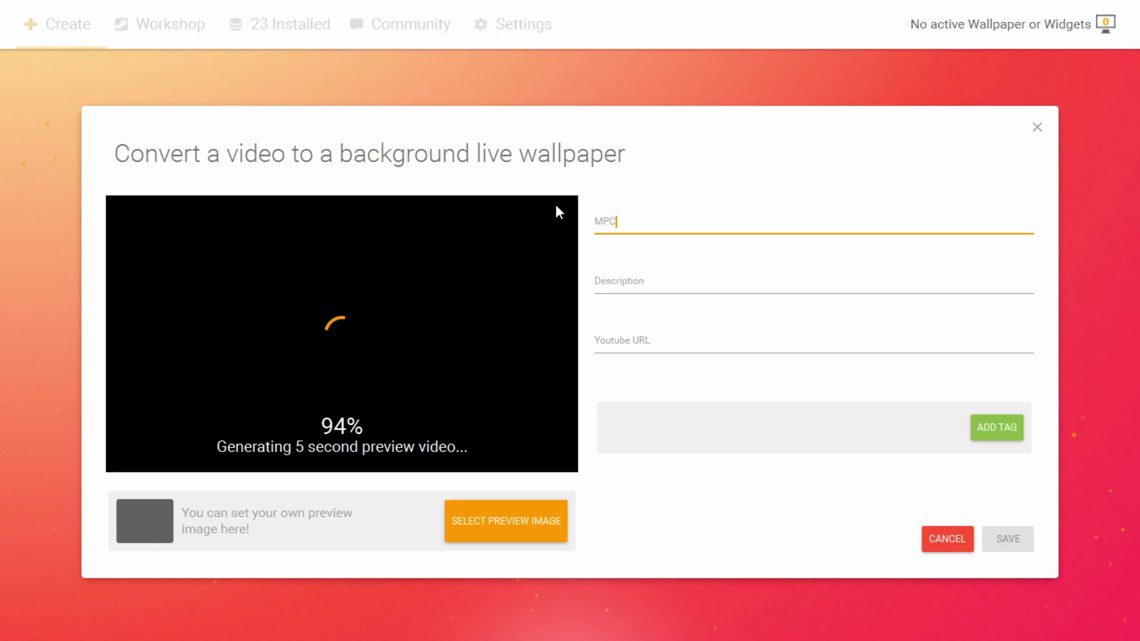
type(" Gaming intro")
left_click(618, 277)
left_click(632, 345)
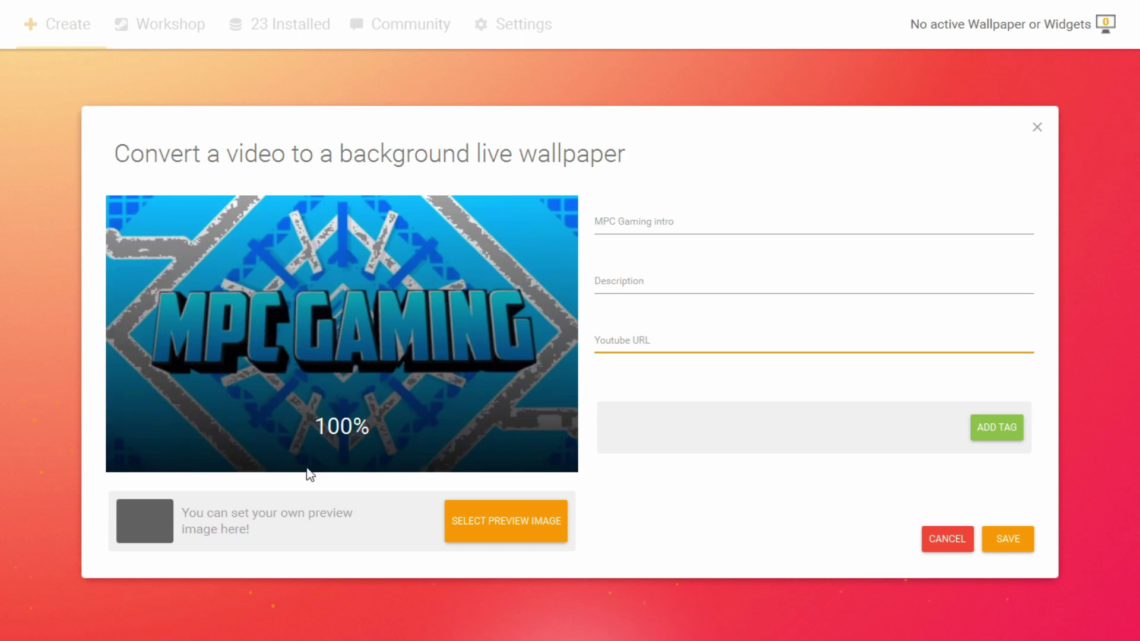
- Save the MPC Gaming intro wallpaper and scroll the Installed library to find it
left_click(1008, 539)
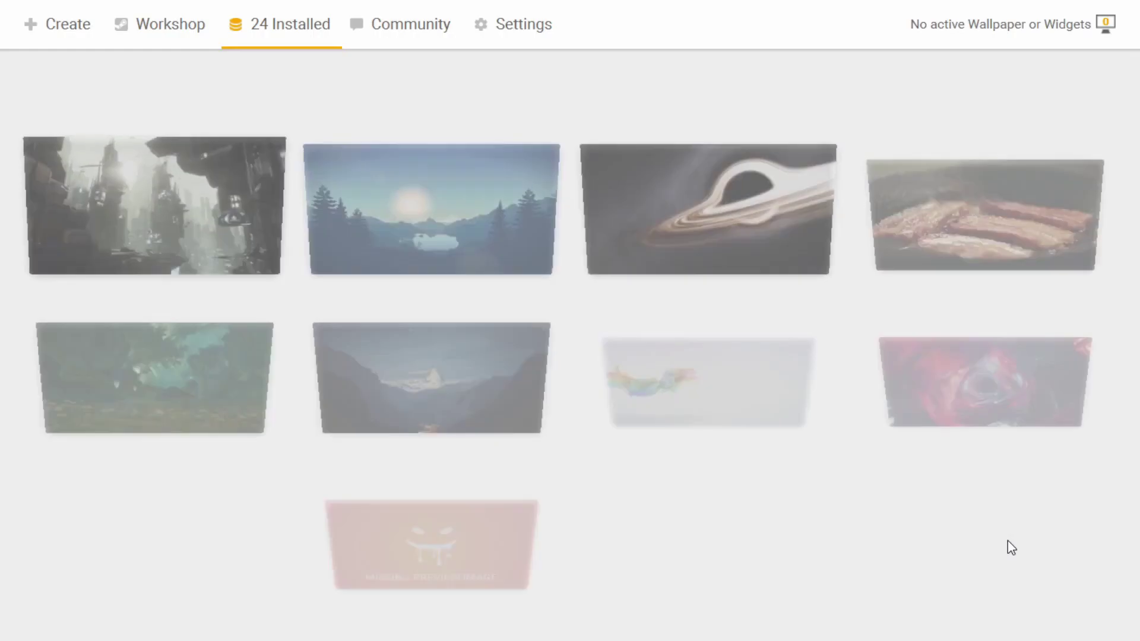
scroll(740, 436, "down", 2)
scroll(740, 437, "down", 7)
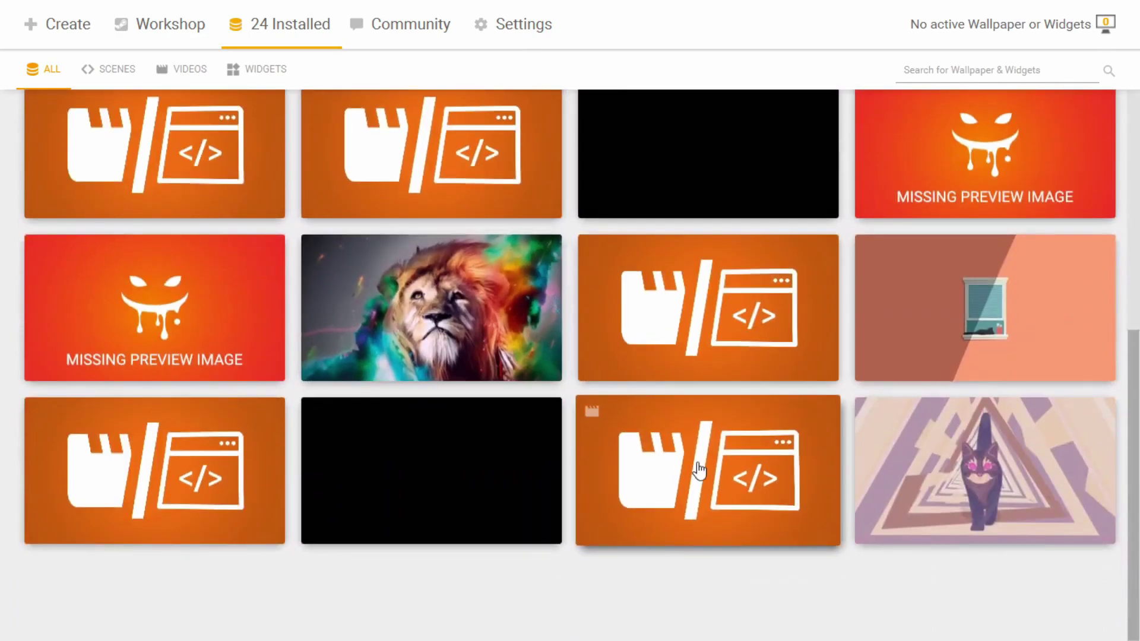
scroll(701, 471, "up", 10)
scroll(711, 471, "down", 7)
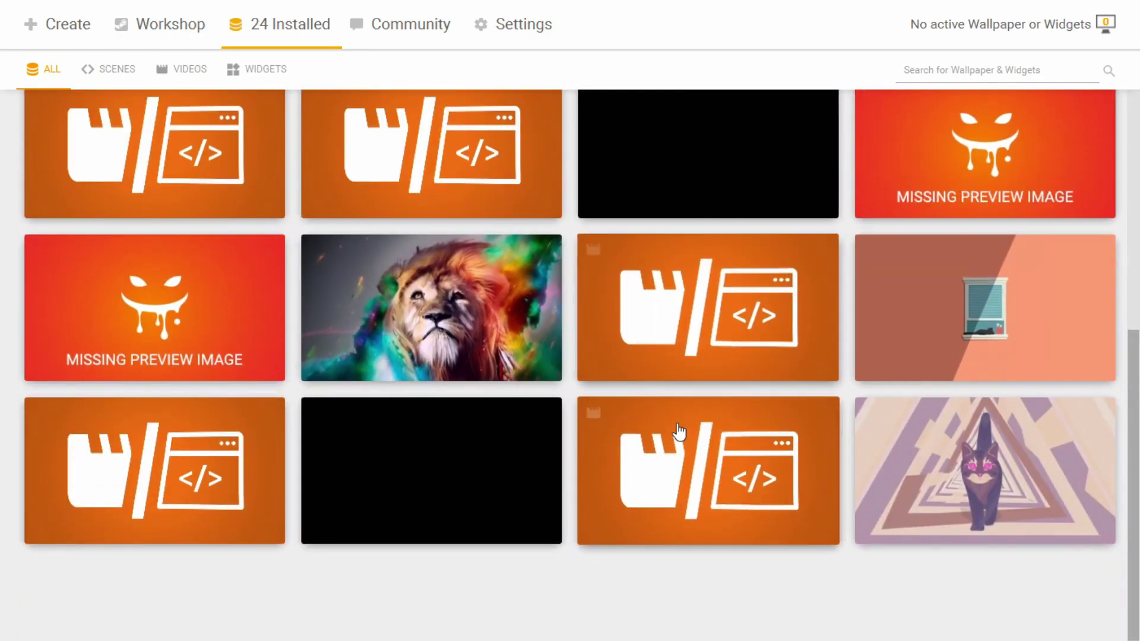
scroll(680, 433, "up", 8)
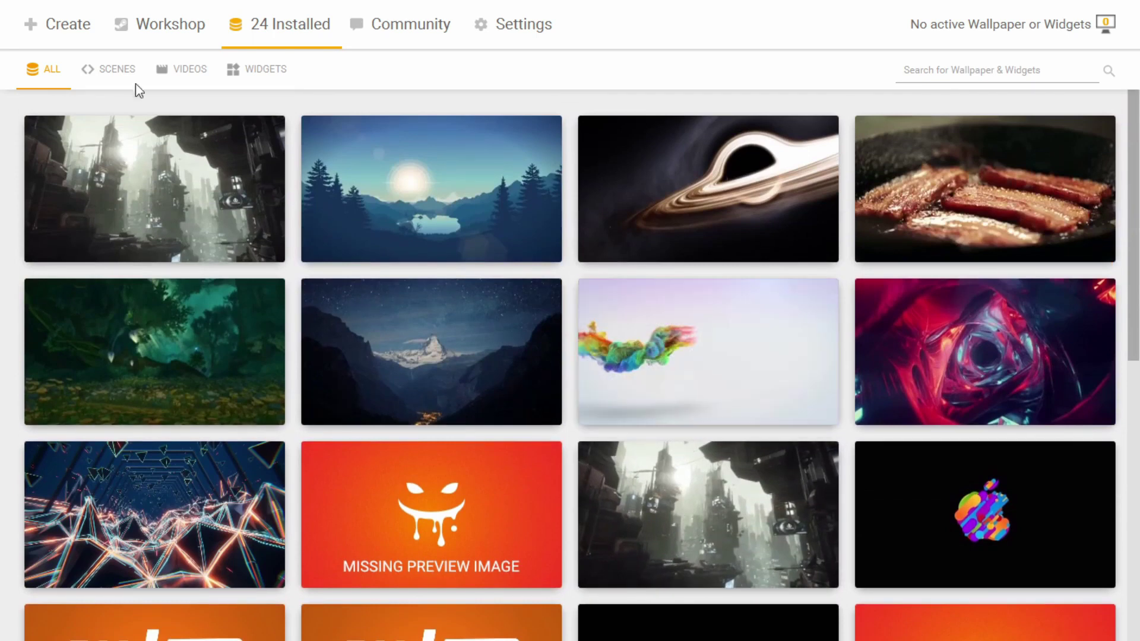
- From the Create page, start an Empty HTML Wallpaper and reach its details form
left_click(133, 43)
left_click(67, 37)
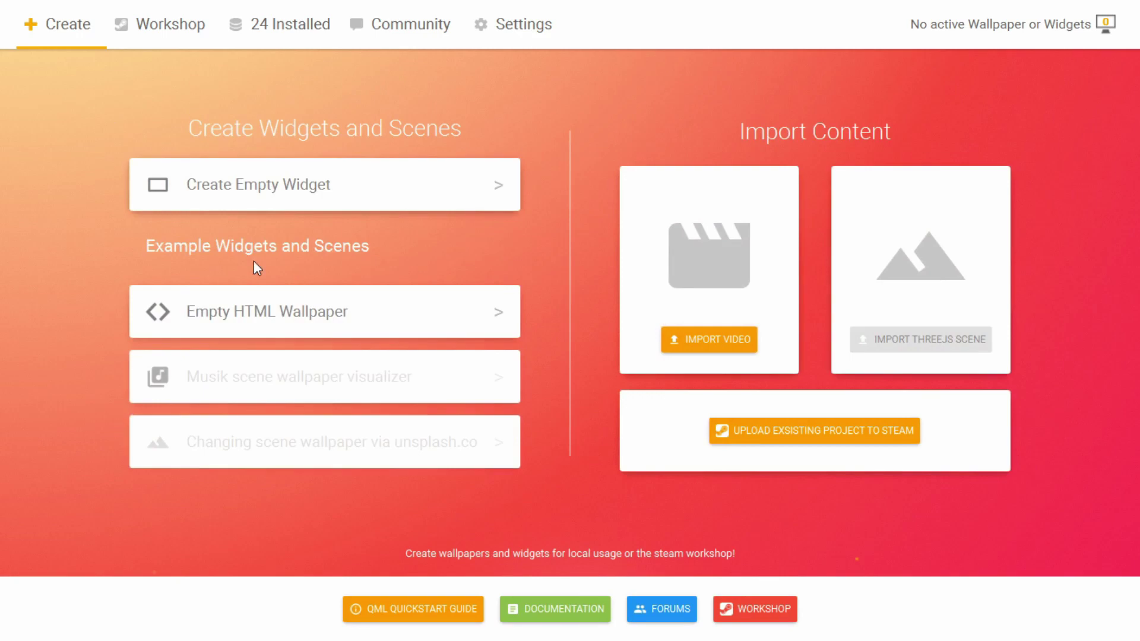
left_click(280, 314)
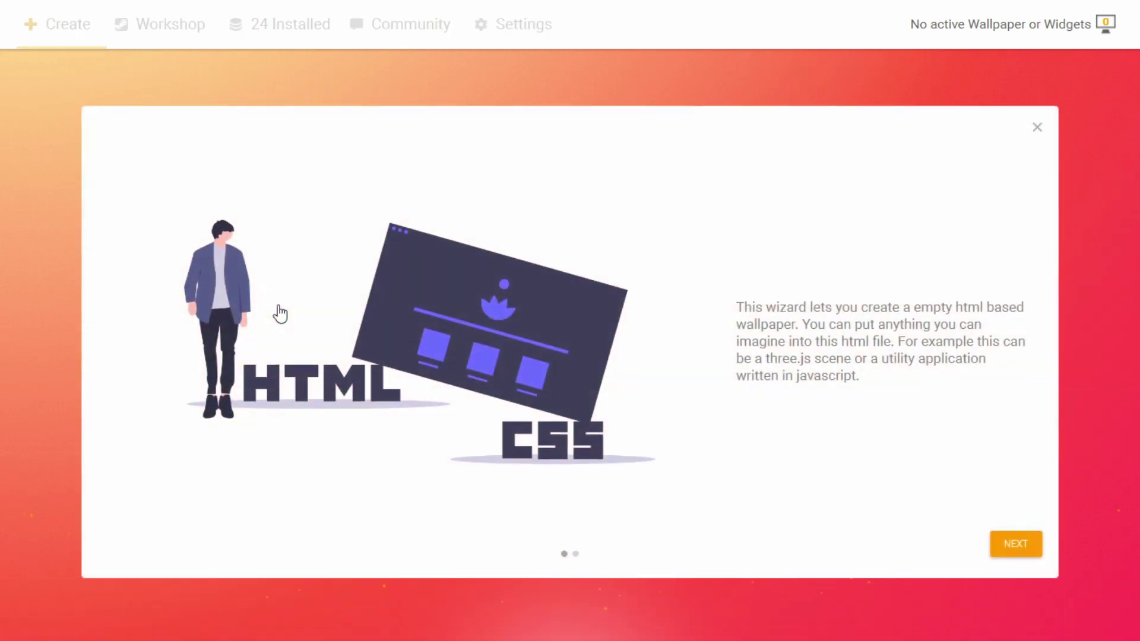
left_click(1020, 543)
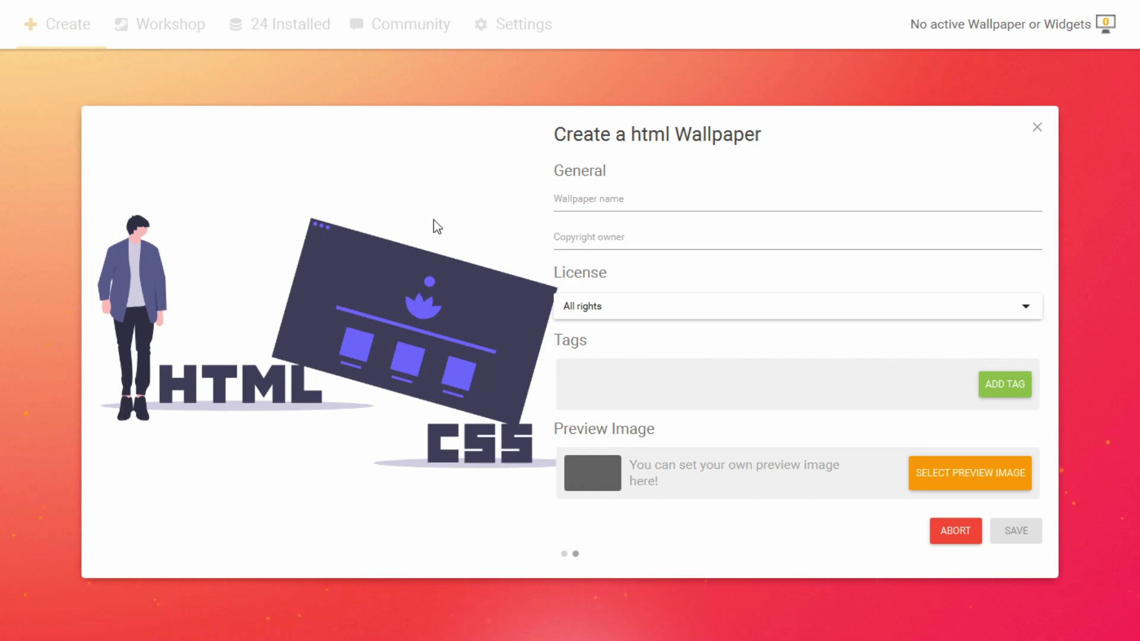
- Enter name 'Nameless' and copyright owner 'hello', then discard the HTML wallpaper form
left_click(549, 206)
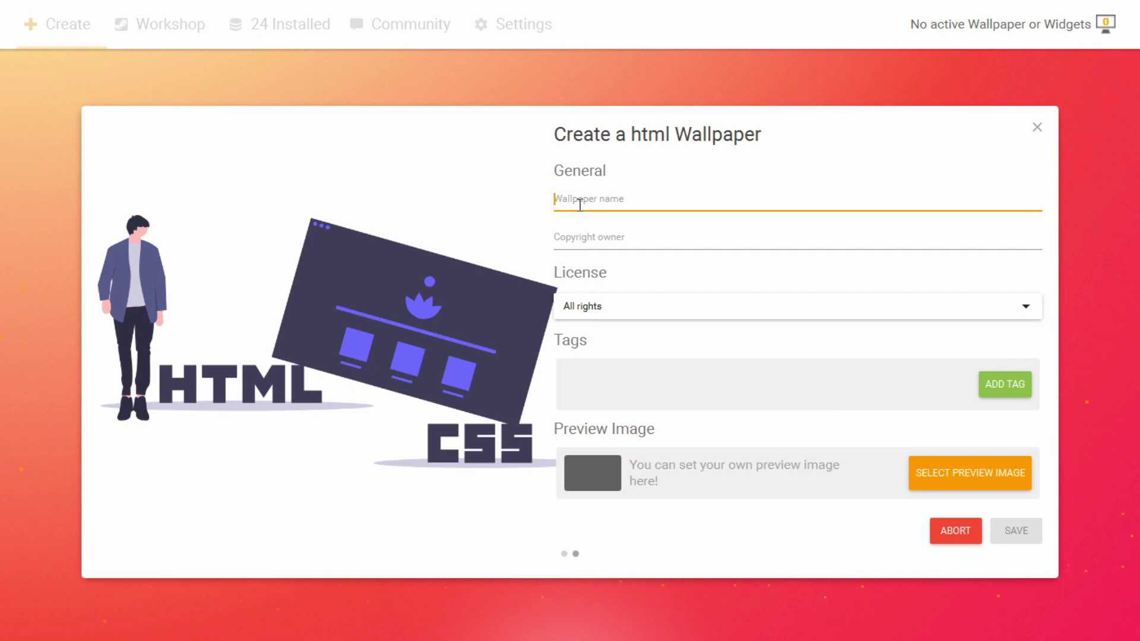
type("NAme")
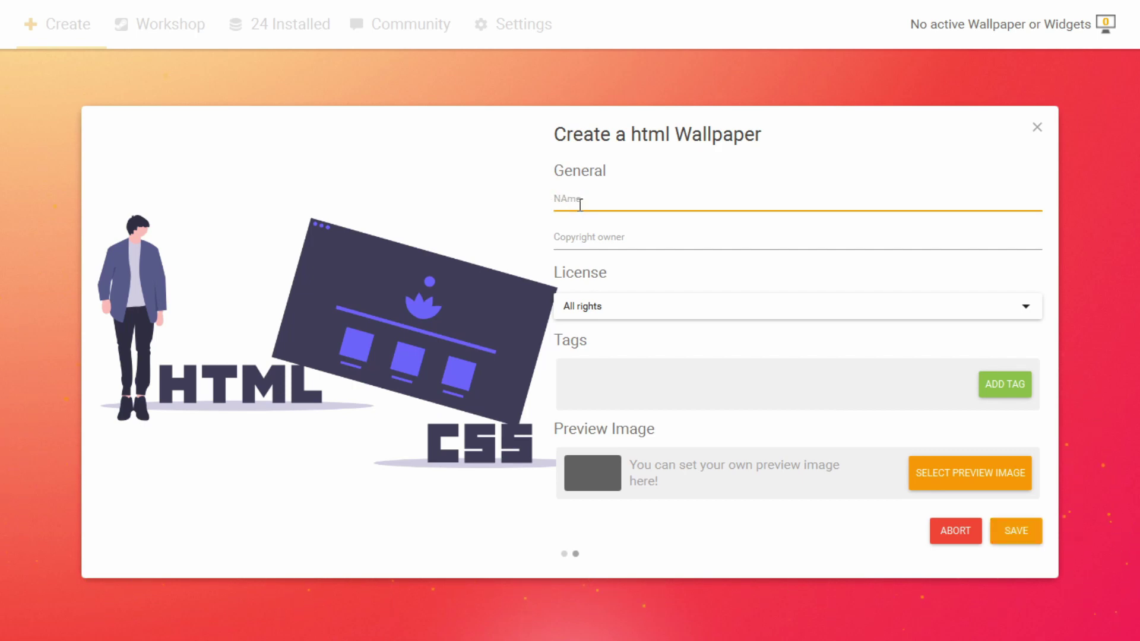
key("BackSpace")
key("BackSpace")
key("BackSpace")
key("BackSpace")
type("Nameless")
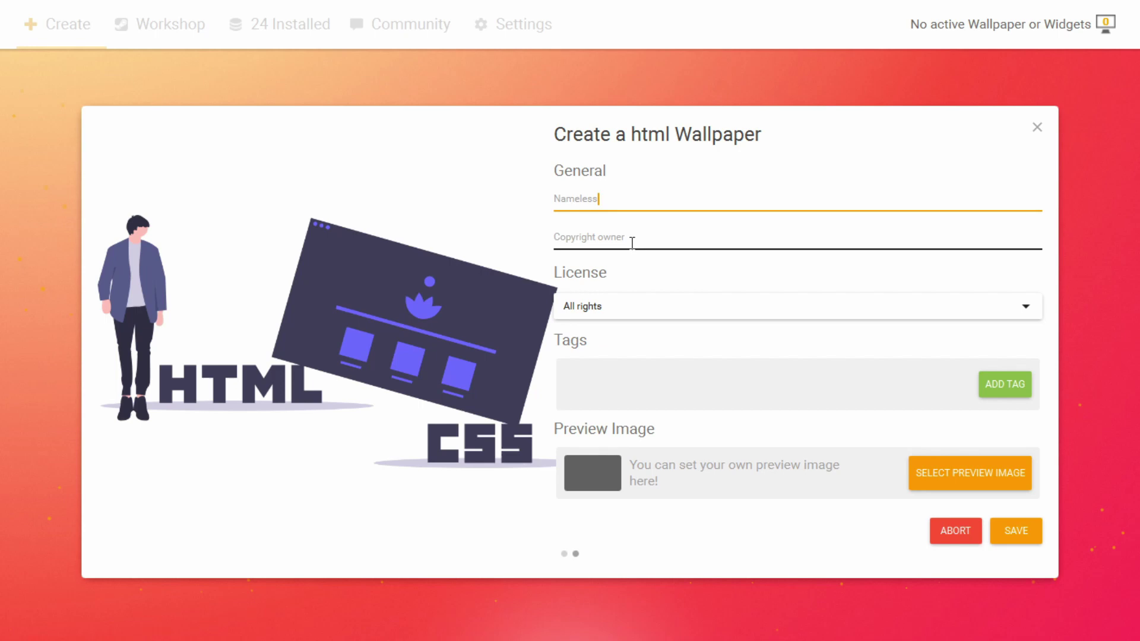
left_click(633, 242)
type("hello")
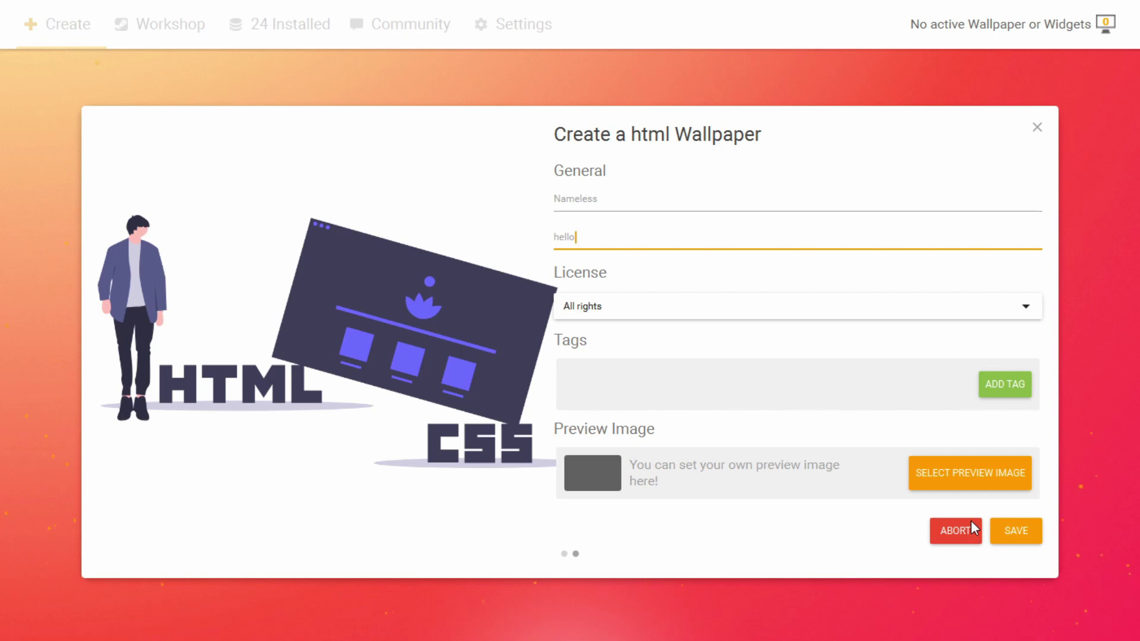
left_click(972, 525)
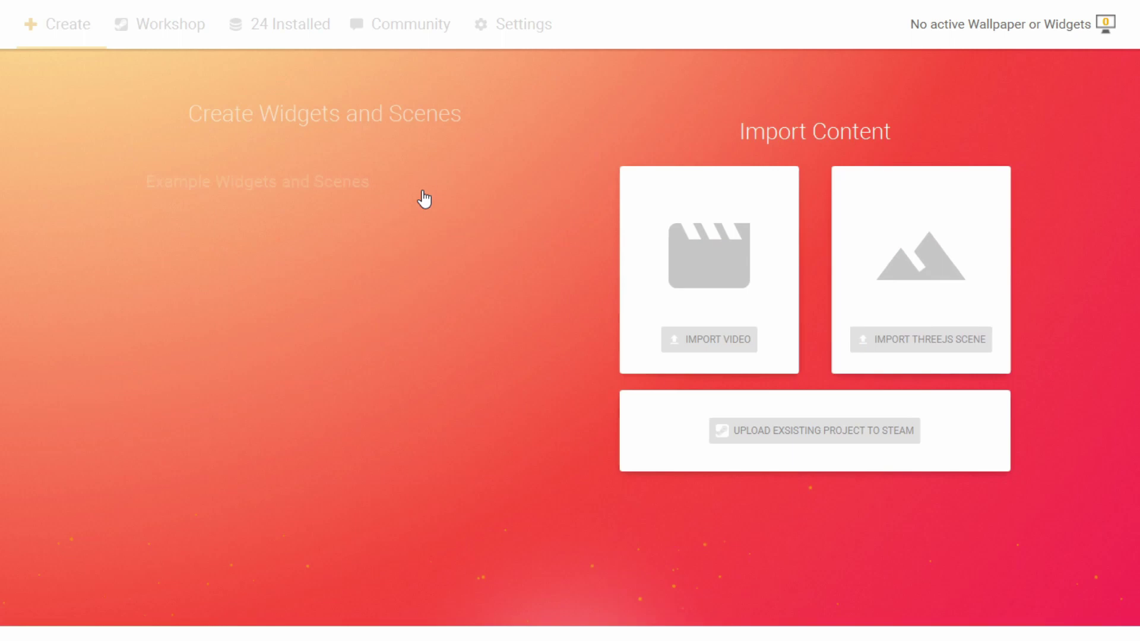
- Start an empty widget, review its Type (QML) and License (All rights) choices, then return to Create
left_click(425, 200)
left_click(623, 234)
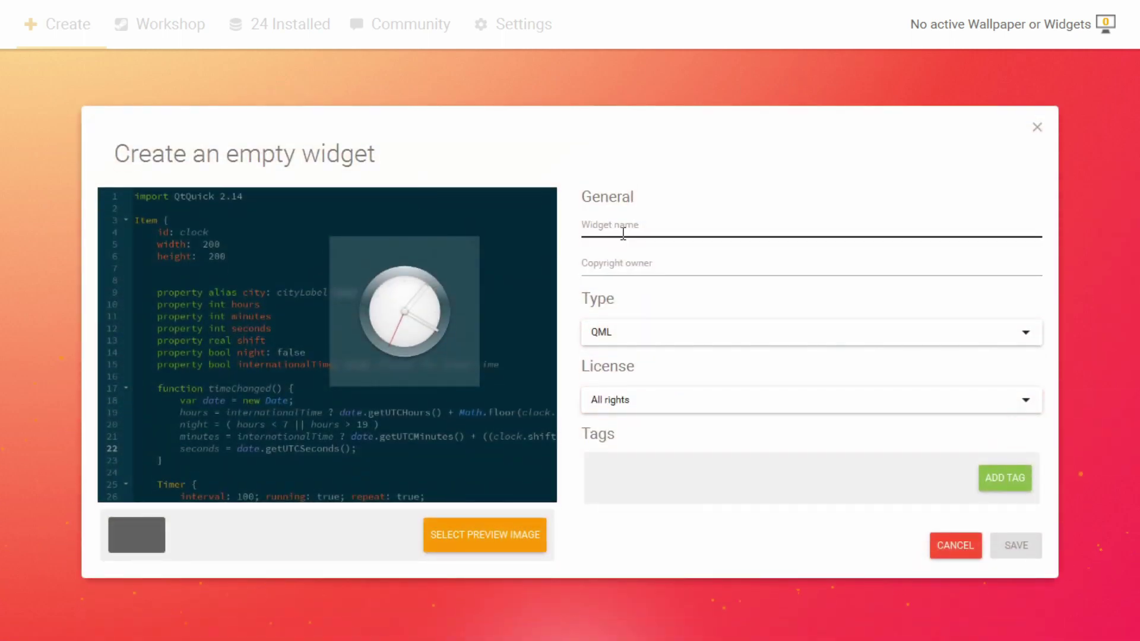
left_click(647, 336)
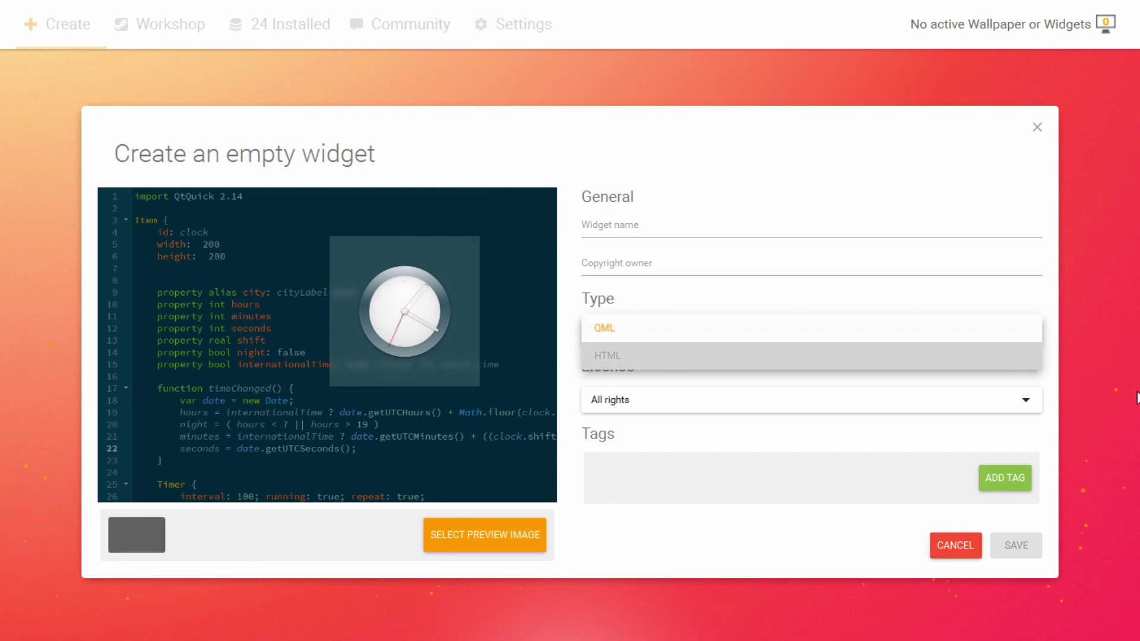
left_click(1054, 358)
left_click(797, 406)
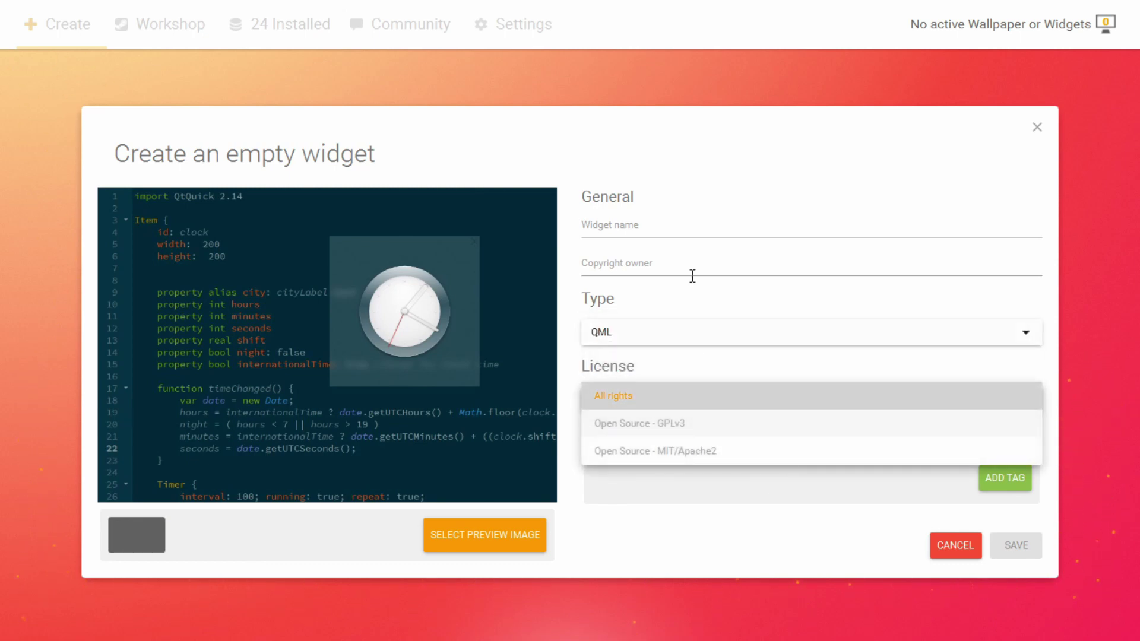
left_click(687, 234)
left_click(675, 275)
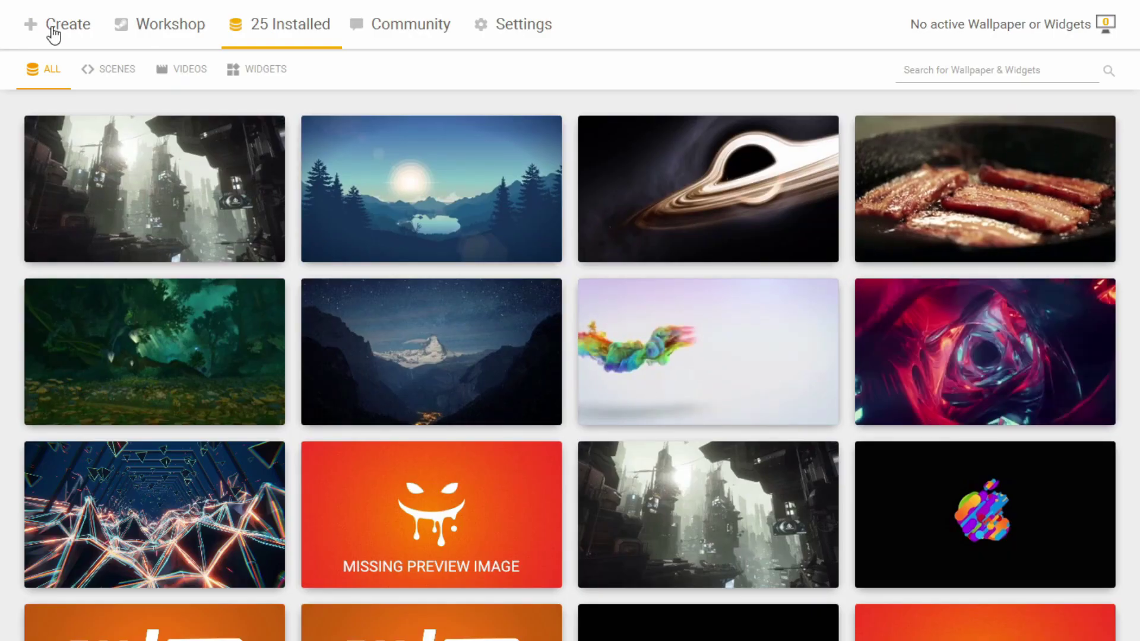
left_click(52, 31)
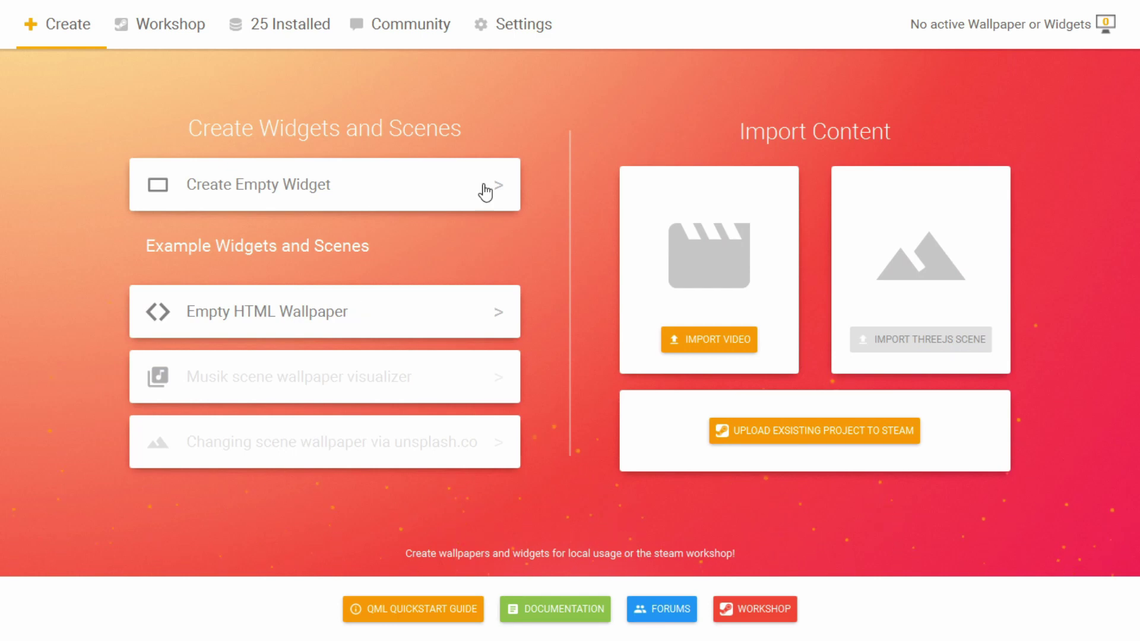
- Open Settings and scroll down through the General options
left_click(523, 48)
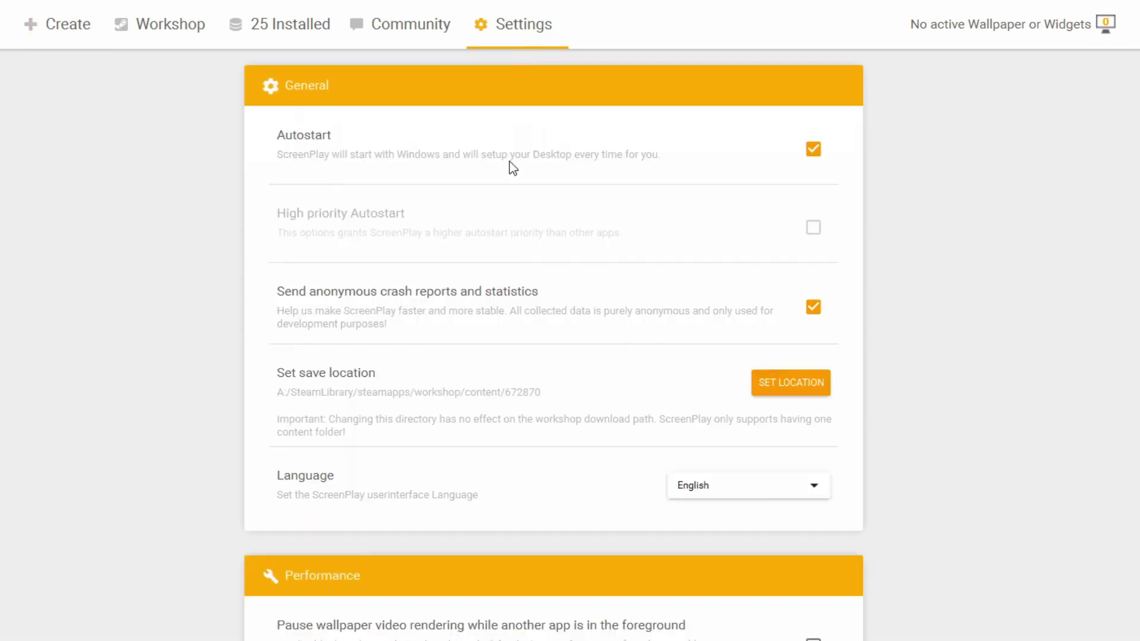
scroll(462, 315, "down", 2)
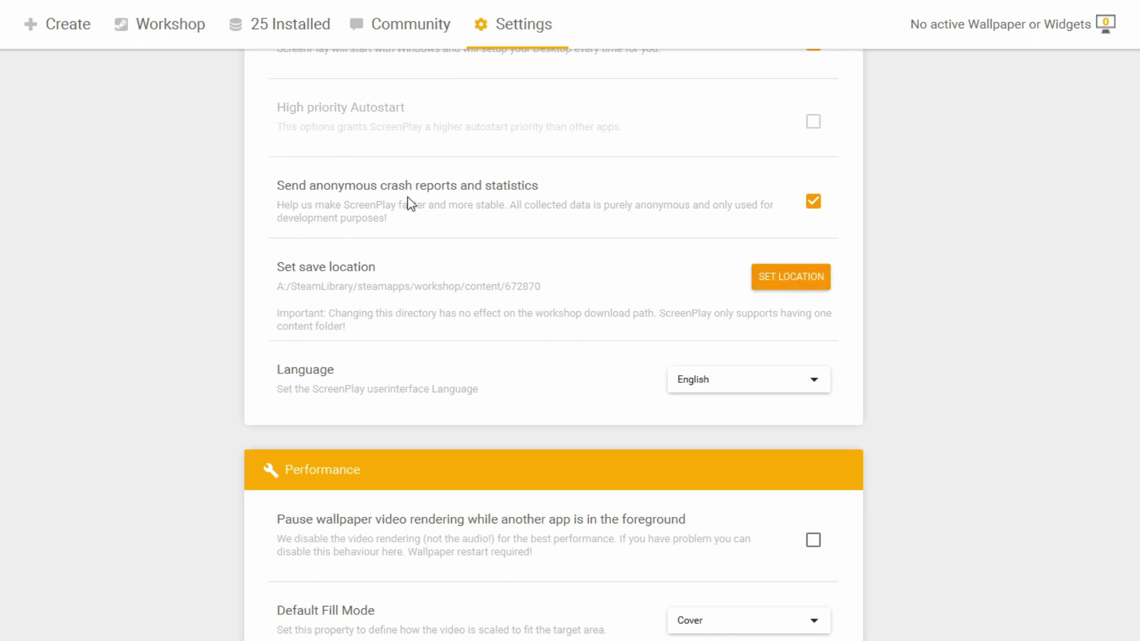
- Open the Workshop page and scroll up and down through its Trending Content grid
left_click(183, 45)
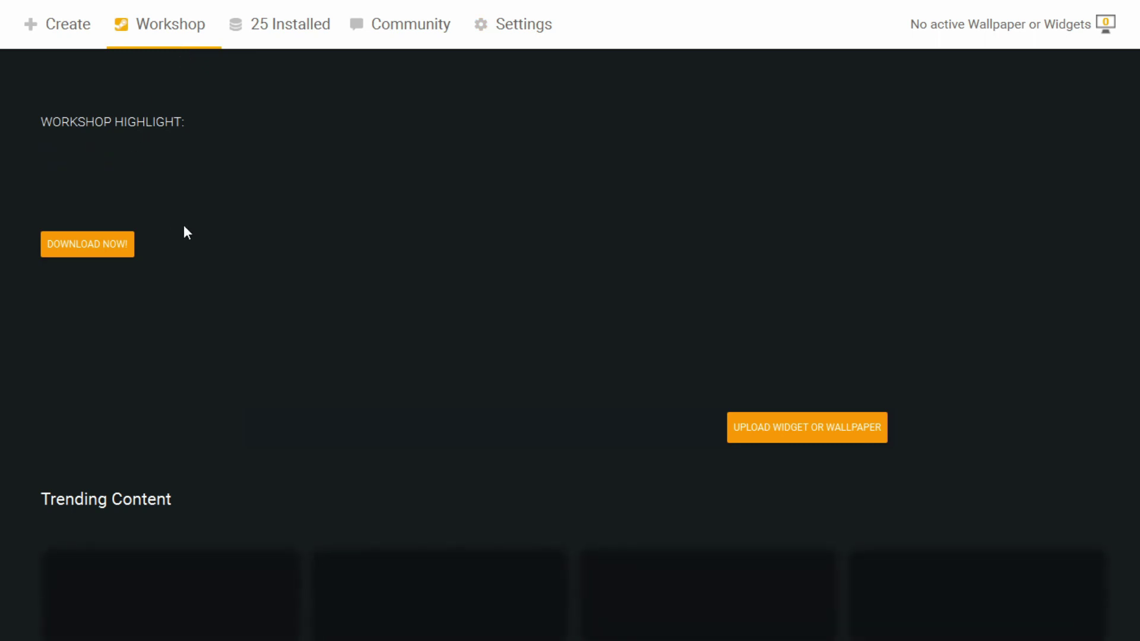
scroll(187, 228, "down", 10)
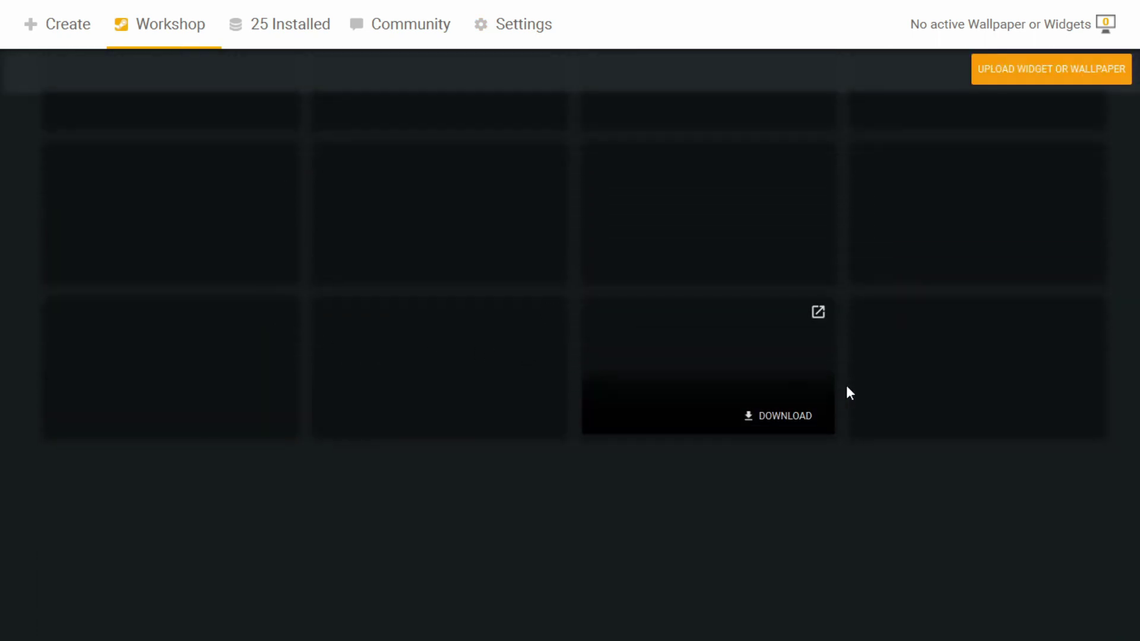
scroll(938, 328, "up", 3)
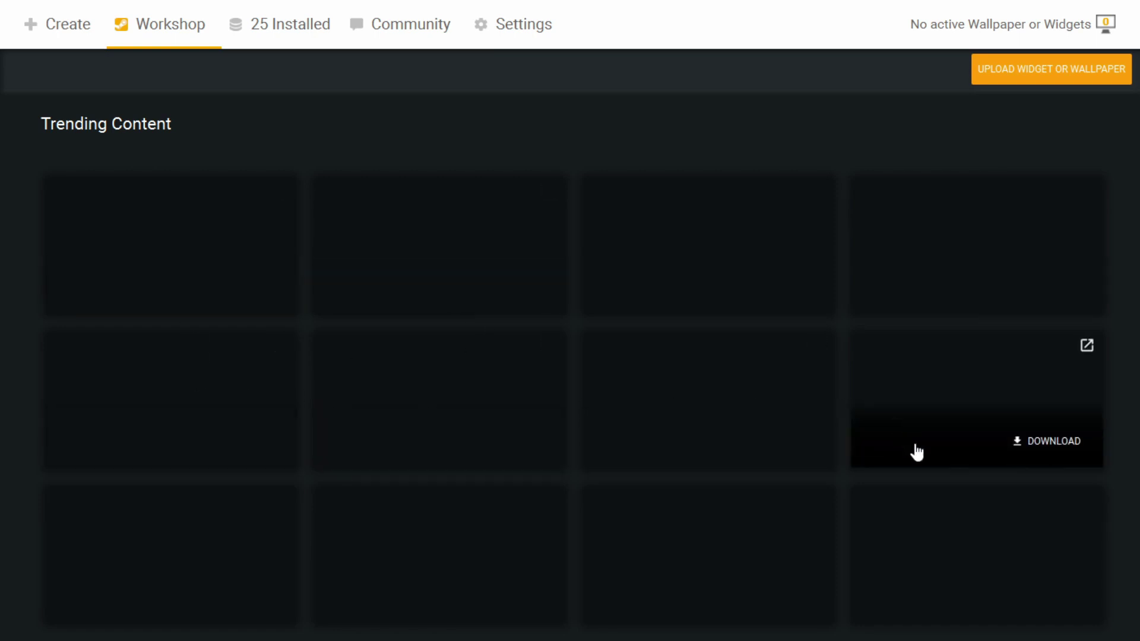
scroll(196, 540, "up", 5)
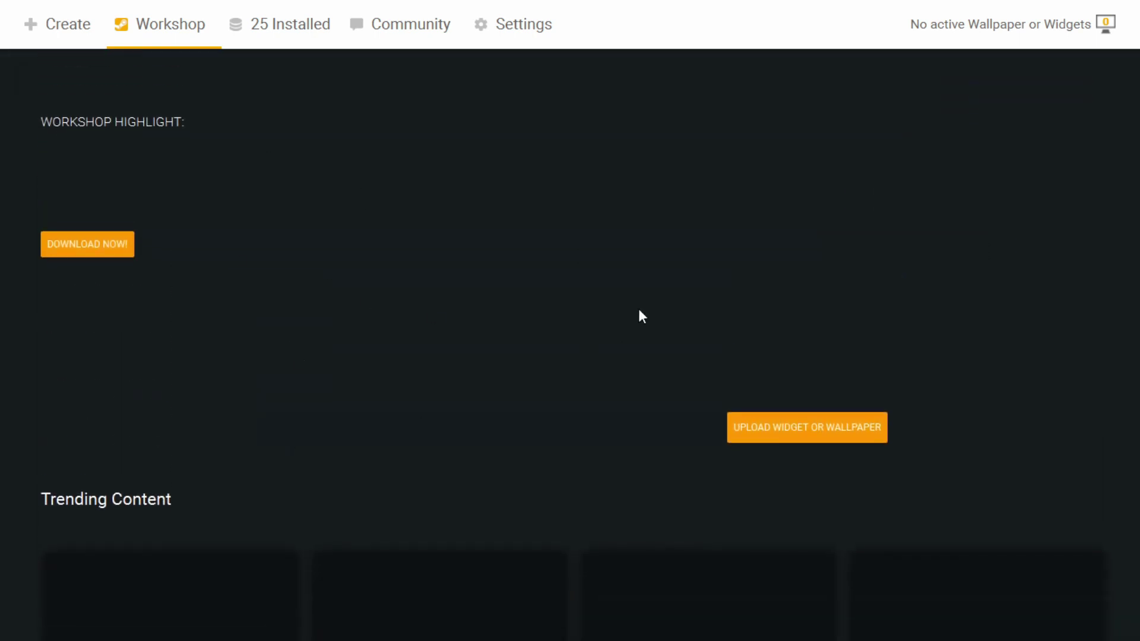
scroll(224, 464, "down", 3)
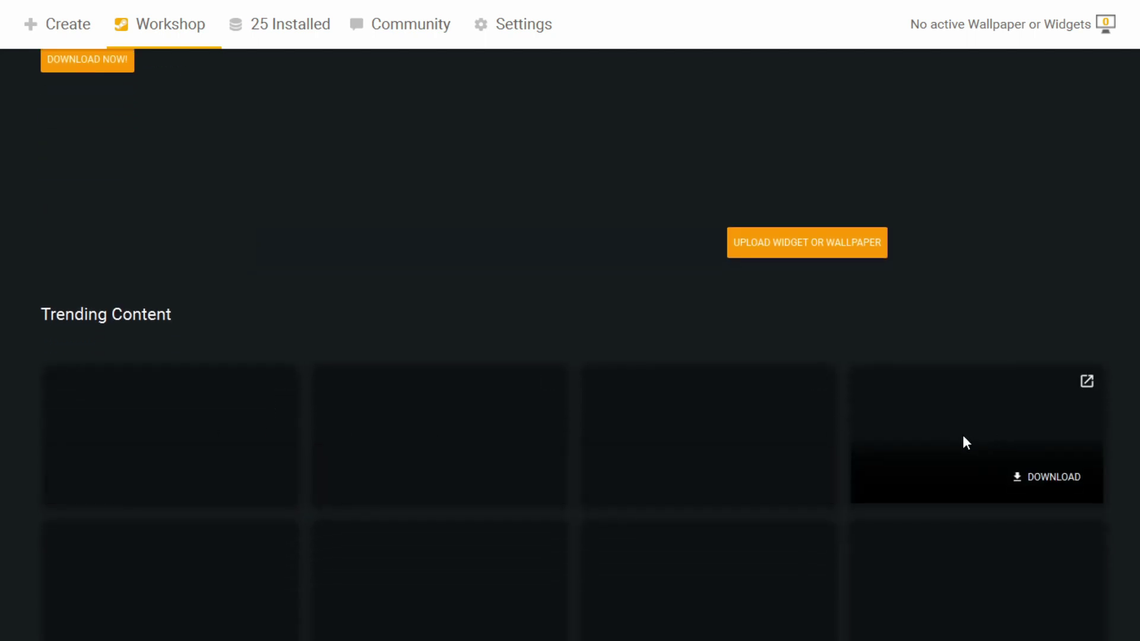
scroll(950, 421, "up", 3)
scroll(535, 383, "down", 2)
scroll(267, 386, "down", 1)
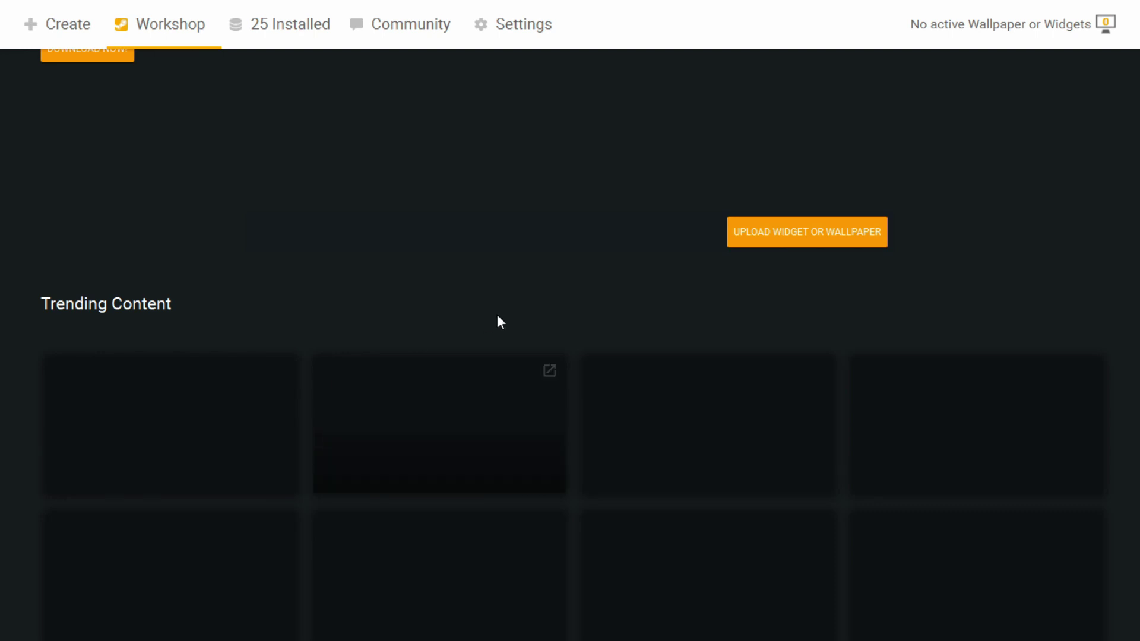
scroll(517, 318, "down", 5)
scroll(808, 378, "up", 4)
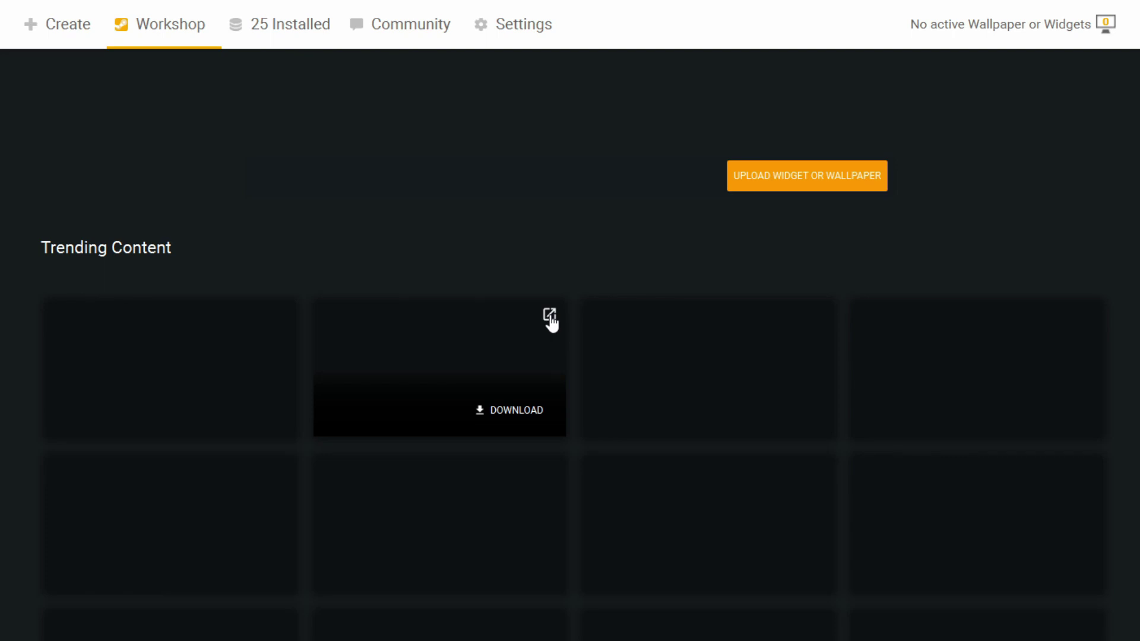
- Browse the local projects offered for Steam upload, then abort without selecting any
left_click(66, 46)
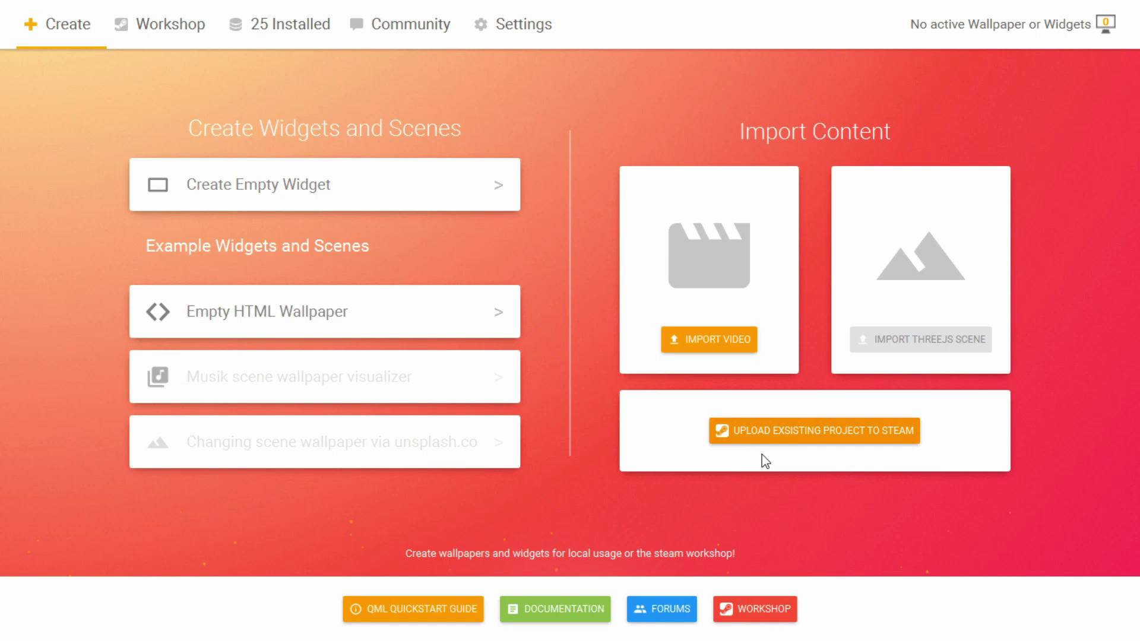
left_click(866, 435)
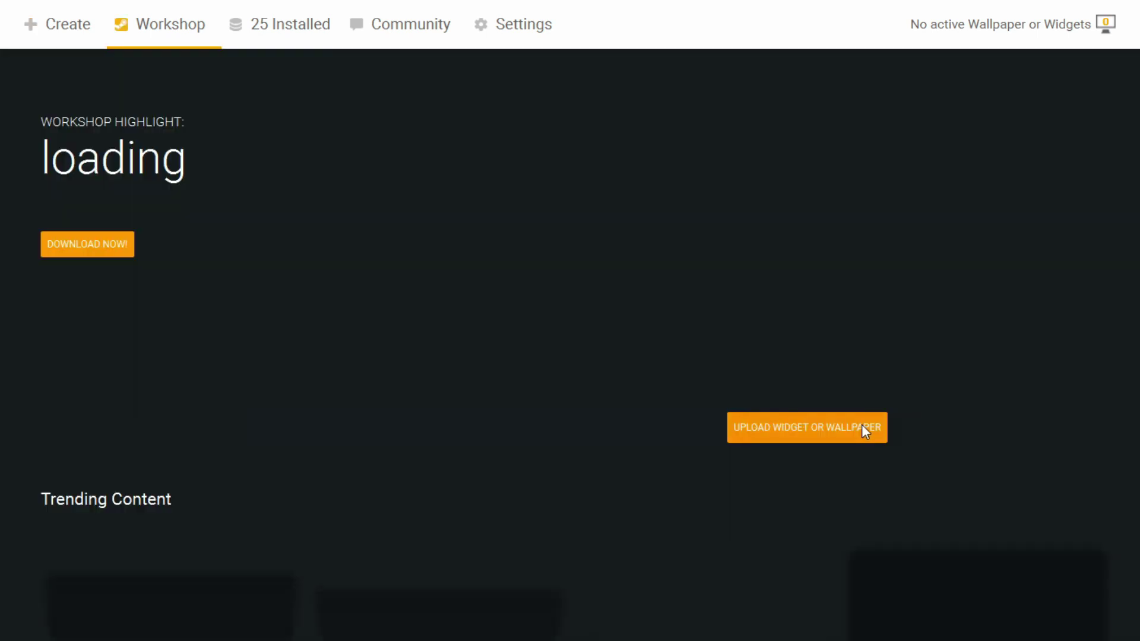
left_click(823, 439)
scroll(346, 330, "down", 2)
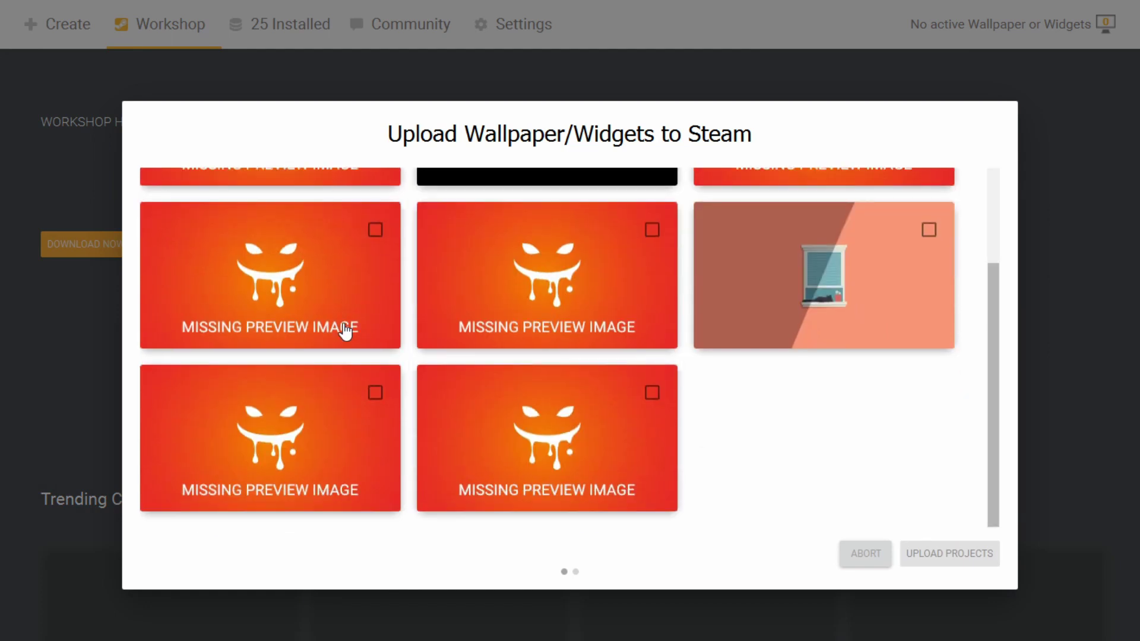
scroll(810, 461, "up", 2)
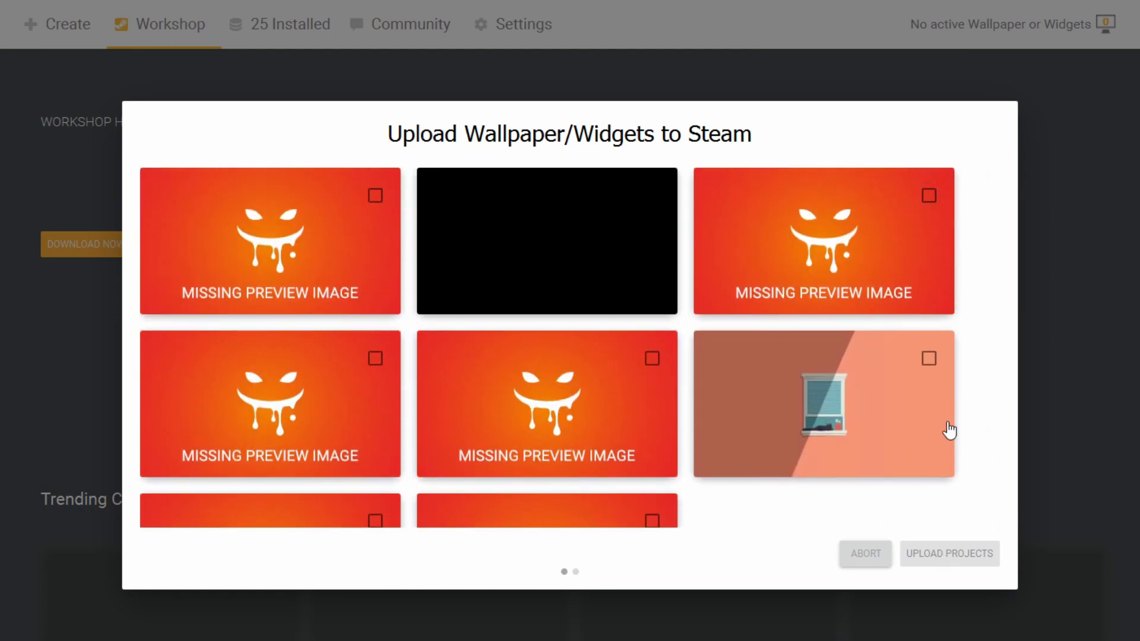
left_click(865, 554)
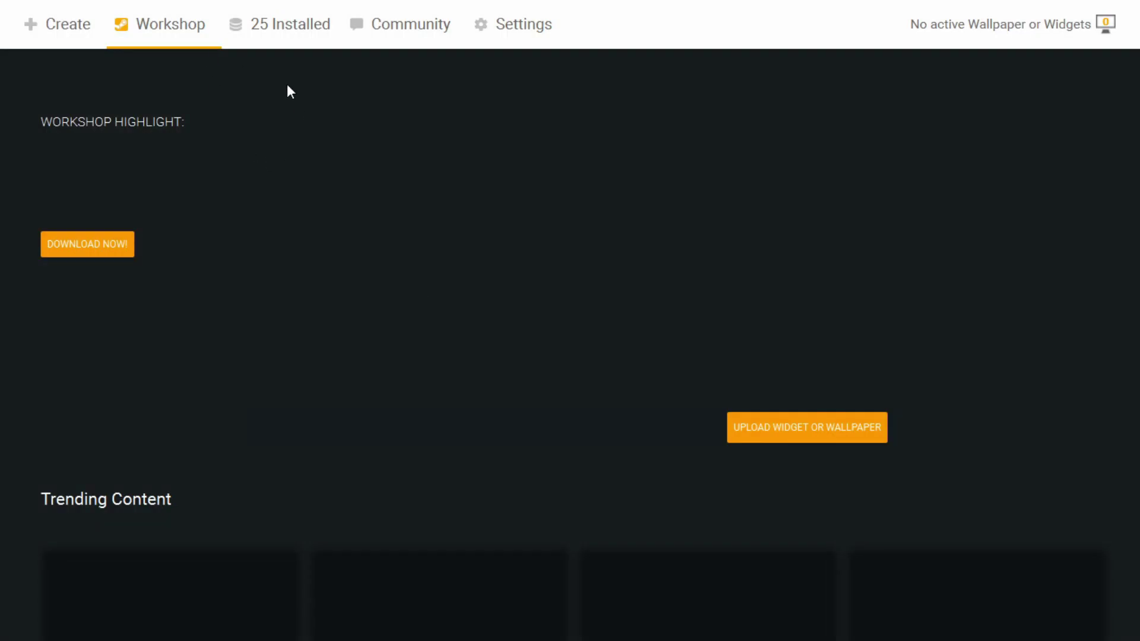
left_click(286, 39)
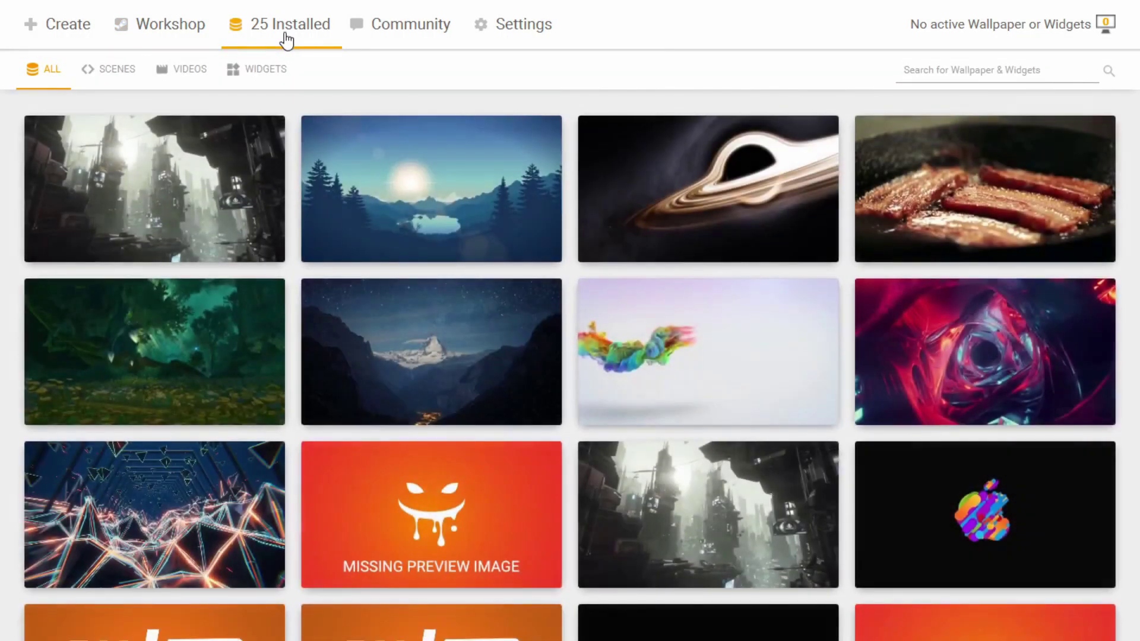
scroll(846, 247, "down", 10)
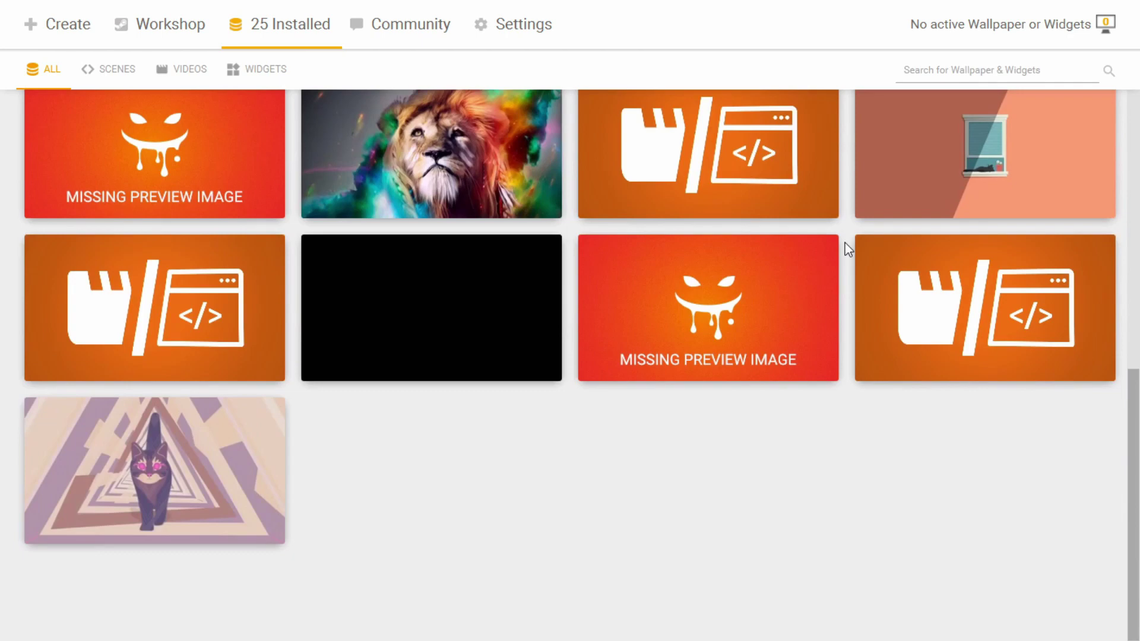
scroll(846, 244, "up", 10)
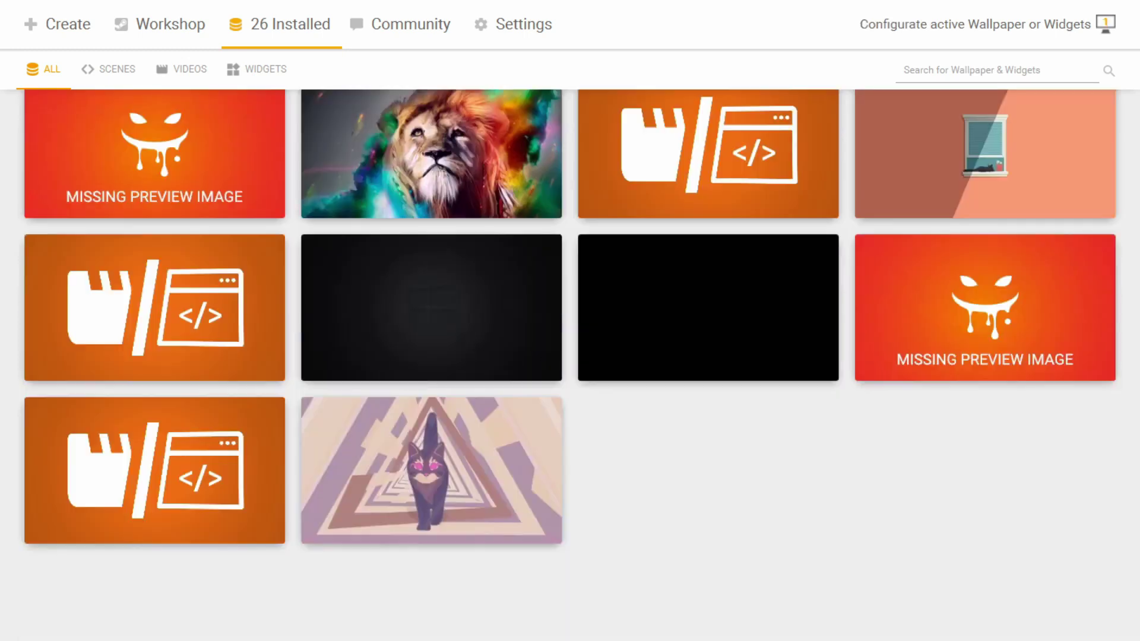
scroll(720, 564, "up", 10)
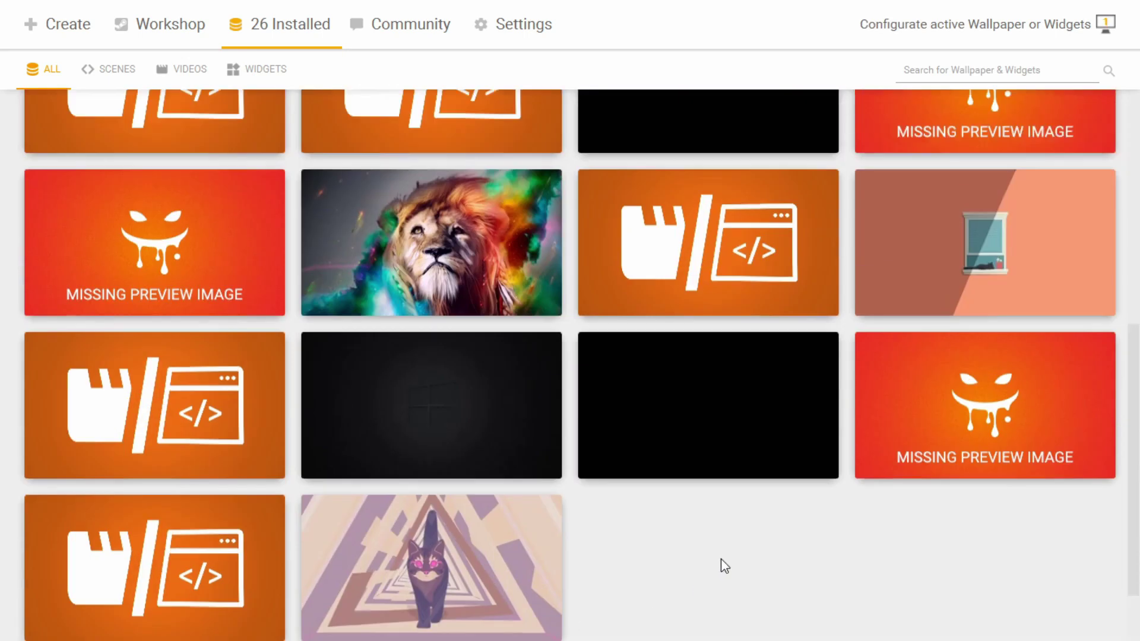
scroll(517, 235, "down", 8)
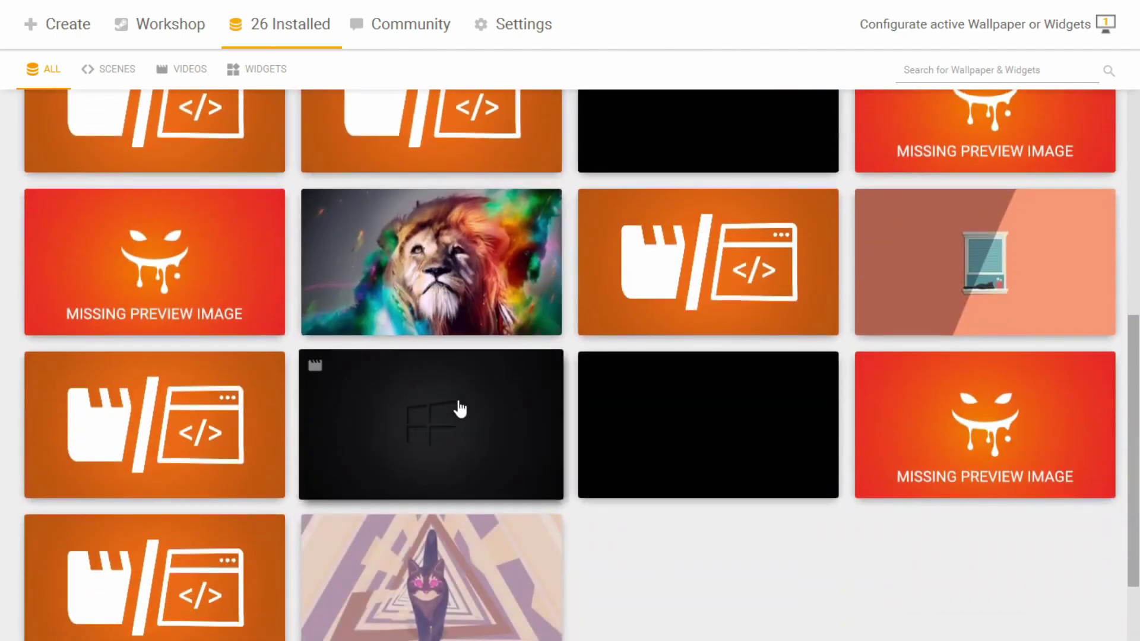
- Apply the Windows1_x264 video on monitor 0 with volume 1 and Cover fill mode
left_click(466, 425)
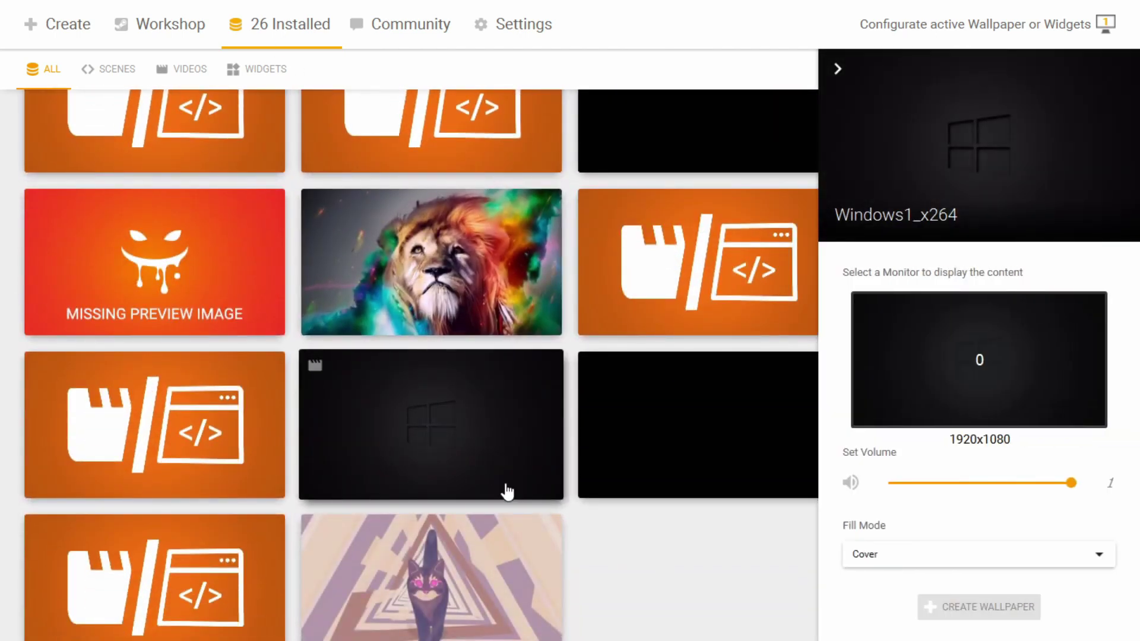
left_click(948, 388)
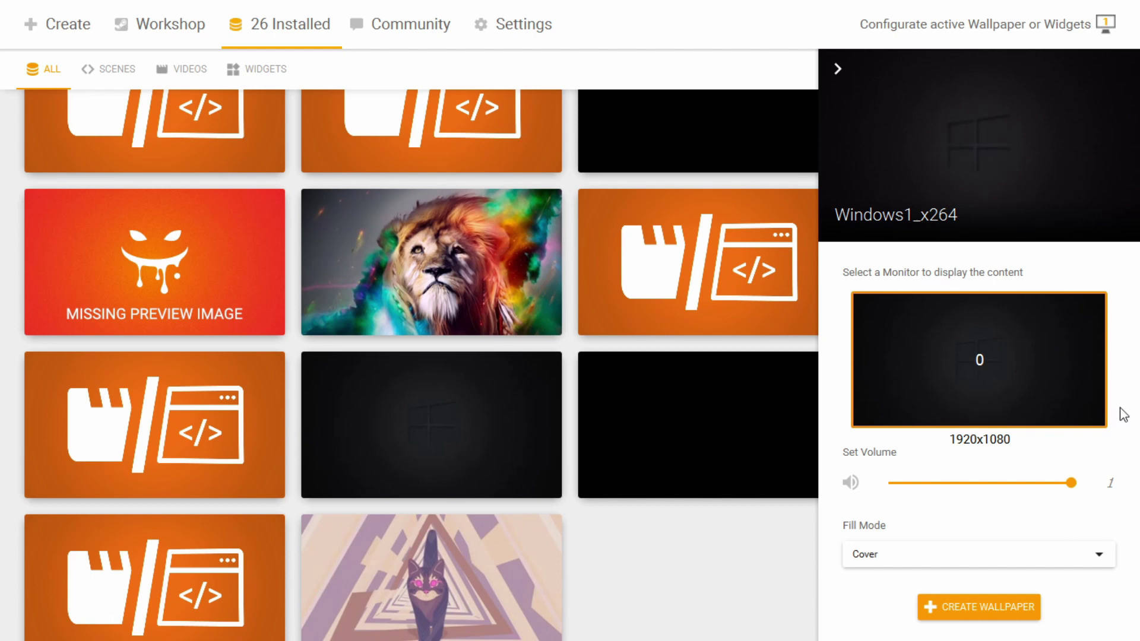
left_click_drag(1071, 483, 1085, 512)
mouse_move(1081, 488)
left_mouse_down()
mouse_move(885, 483)
mouse_move(1092, 491)
left_mouse_up()
left_click(1026, 562)
left_click(1003, 533)
left_click(981, 610)
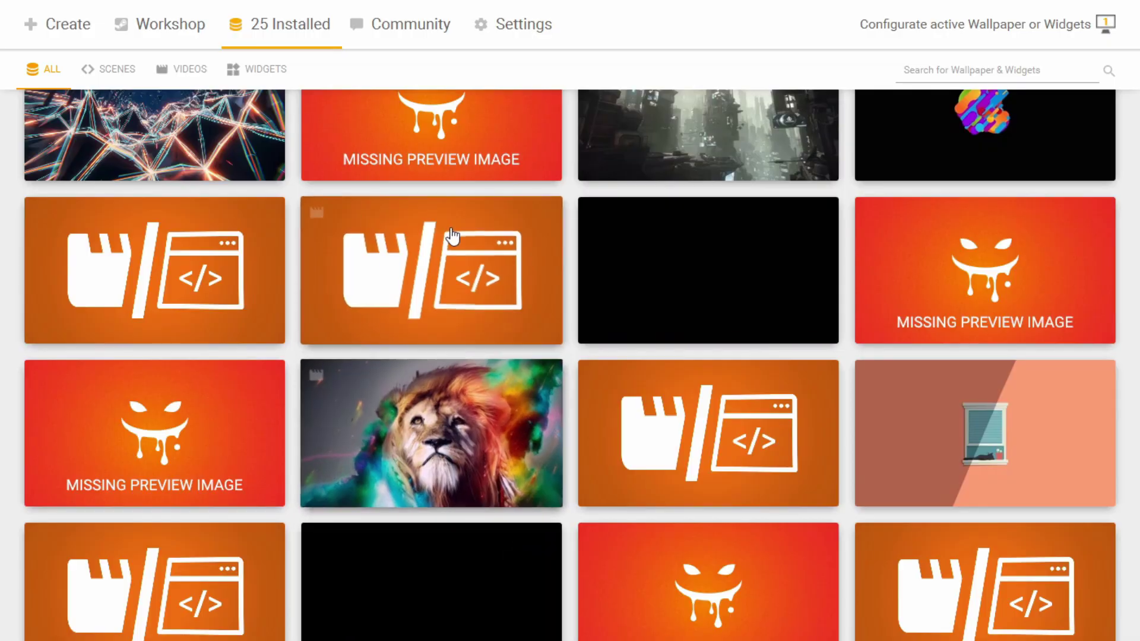
- Apply the Techno item as the wallpaper on monitor 0
left_click(395, 310)
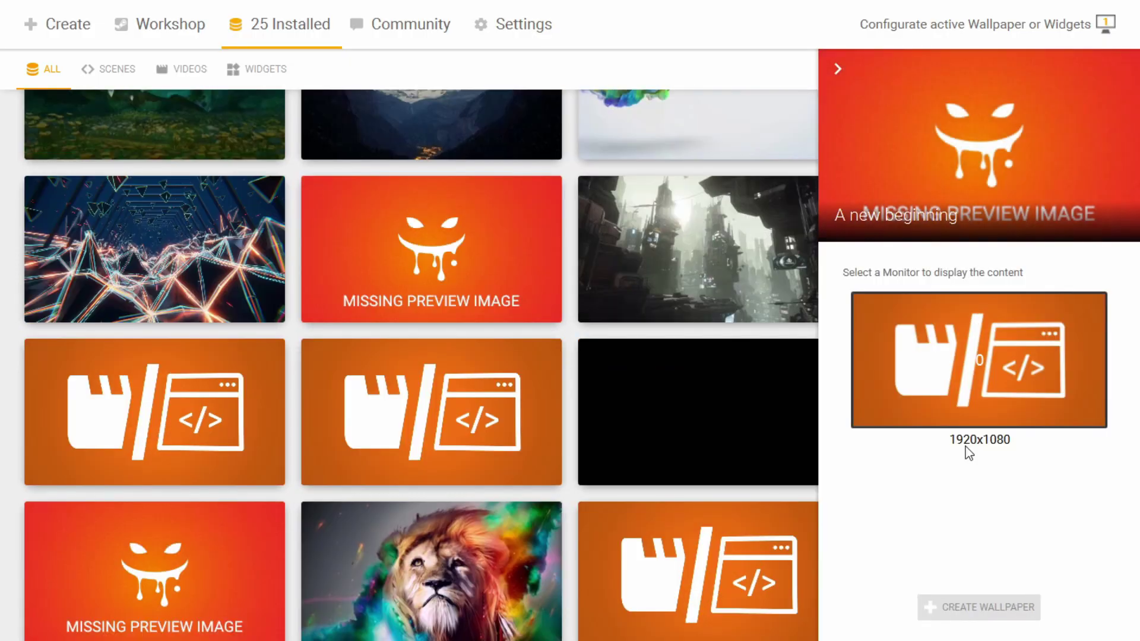
scroll(659, 446, "down", 5)
left_click(730, 157)
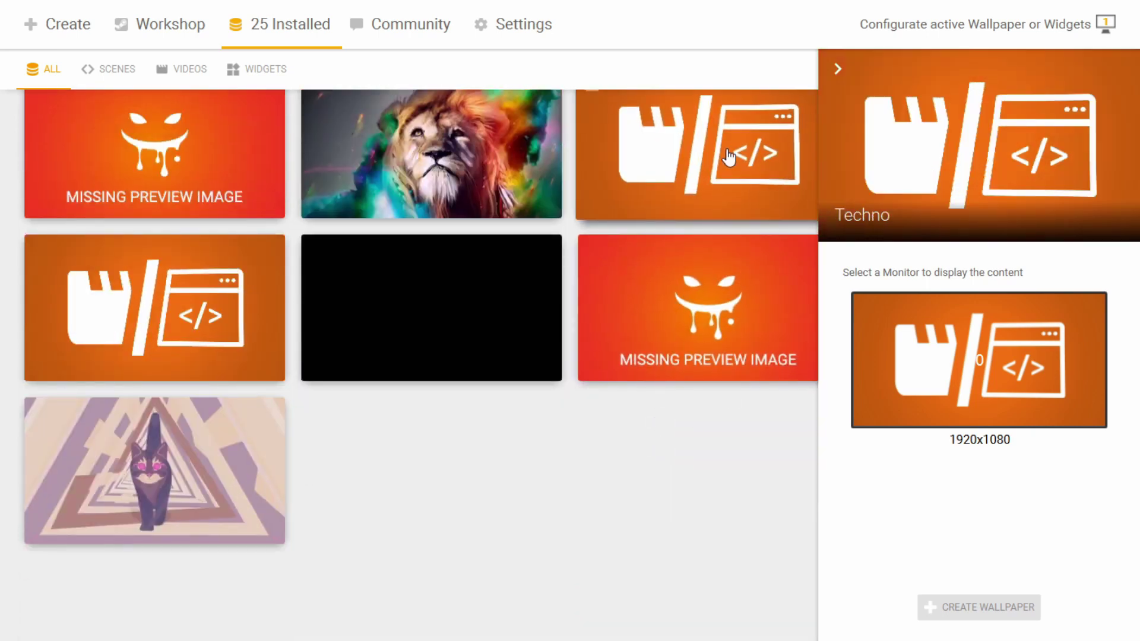
left_click(960, 382)
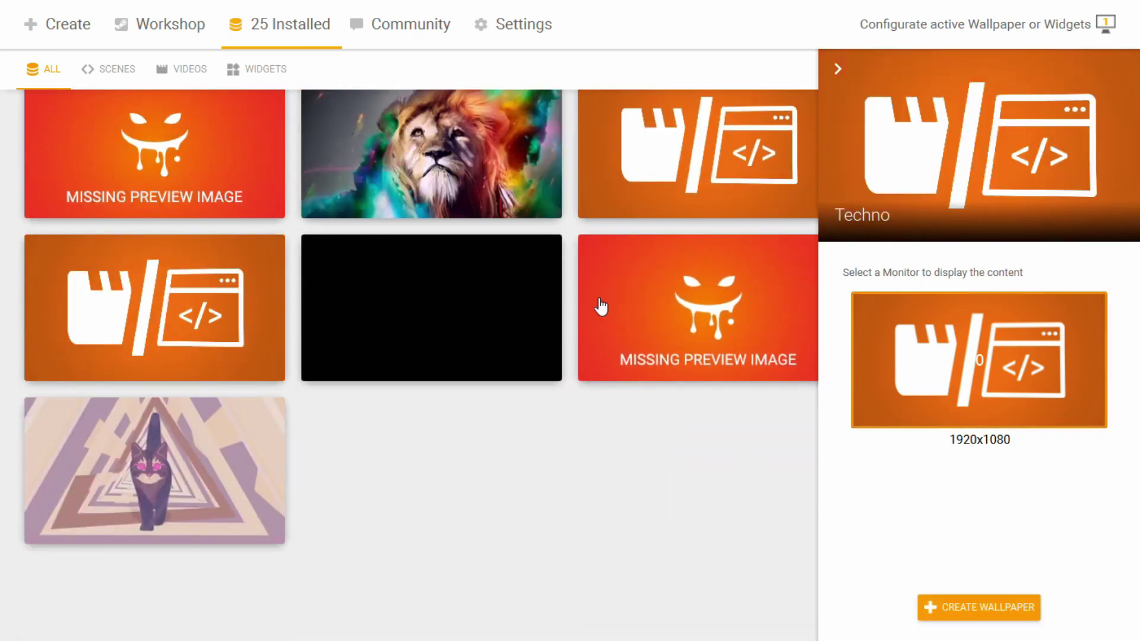
left_click(859, 82)
left_click(947, 310)
left_click(974, 362)
left_click(1033, 416)
- Check the desktop, remove all active wallpapers, and open Bongo cat's monitor settings
left_click(1007, 604)
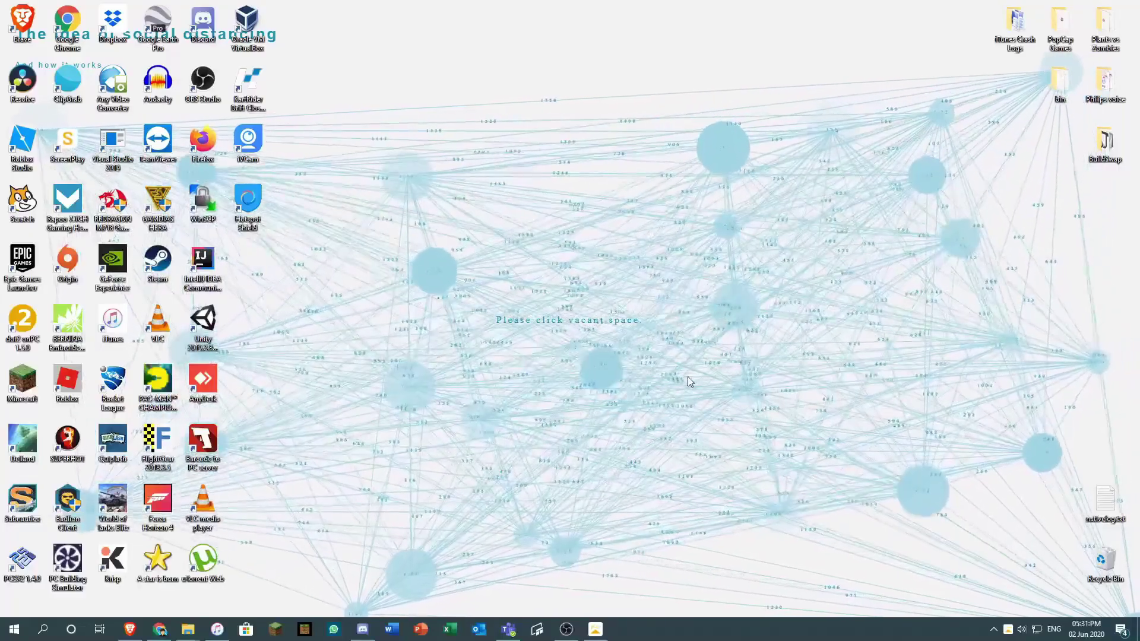
left_click(595, 629)
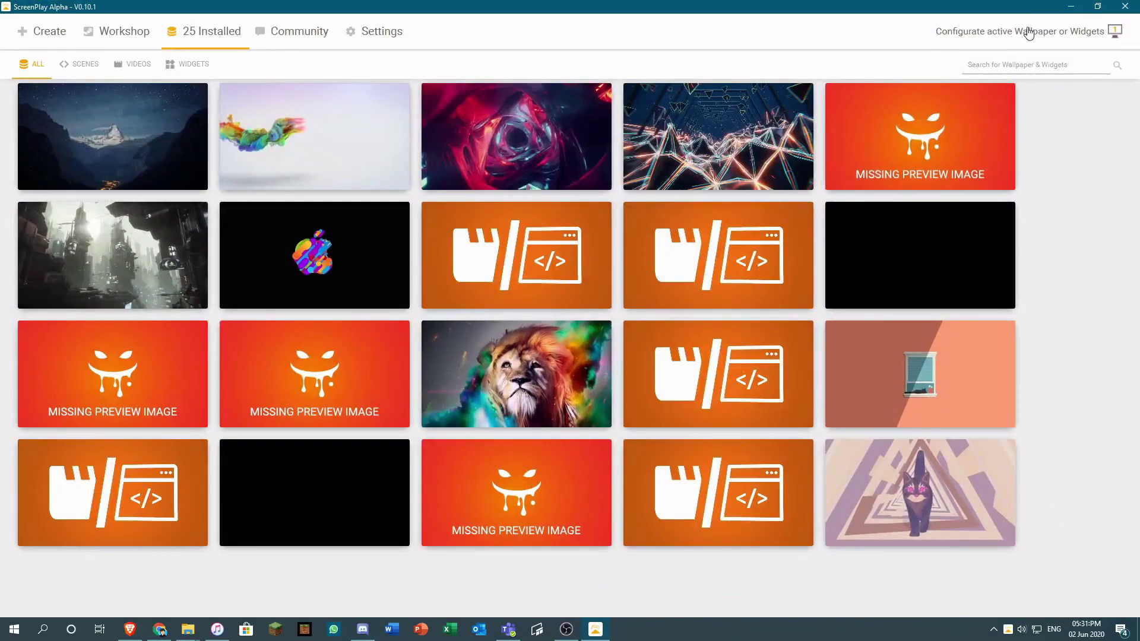
left_click(1027, 33)
left_click(362, 294)
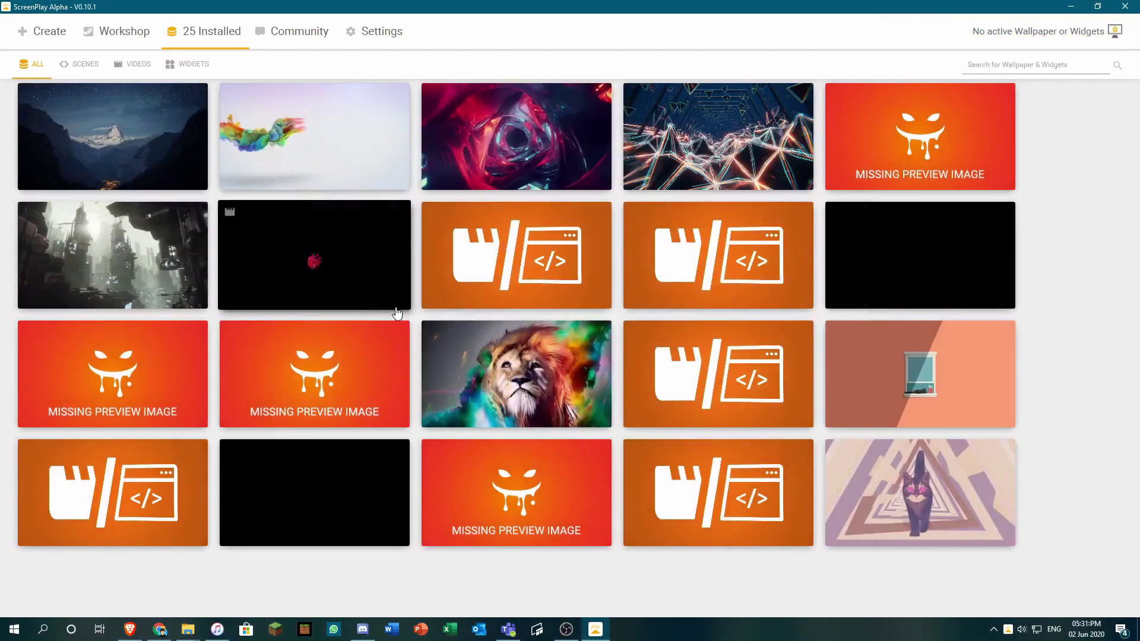
left_click(771, 490)
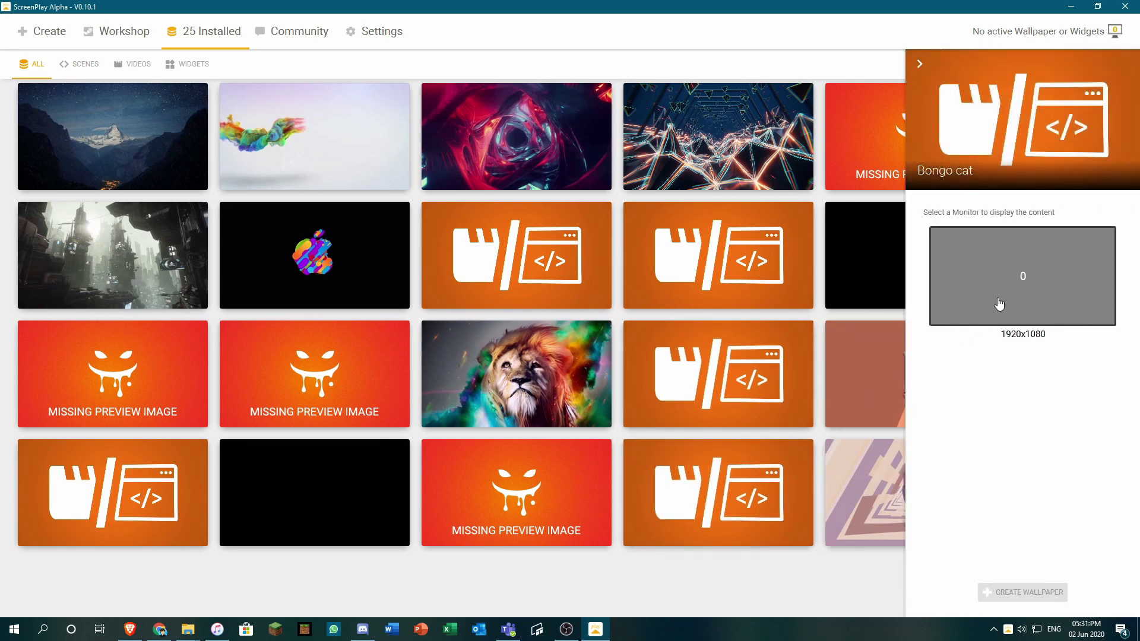
- Start the node-graph wallpaper and add five nodes on the empty desktop
left_click(1006, 593)
key("super+d")
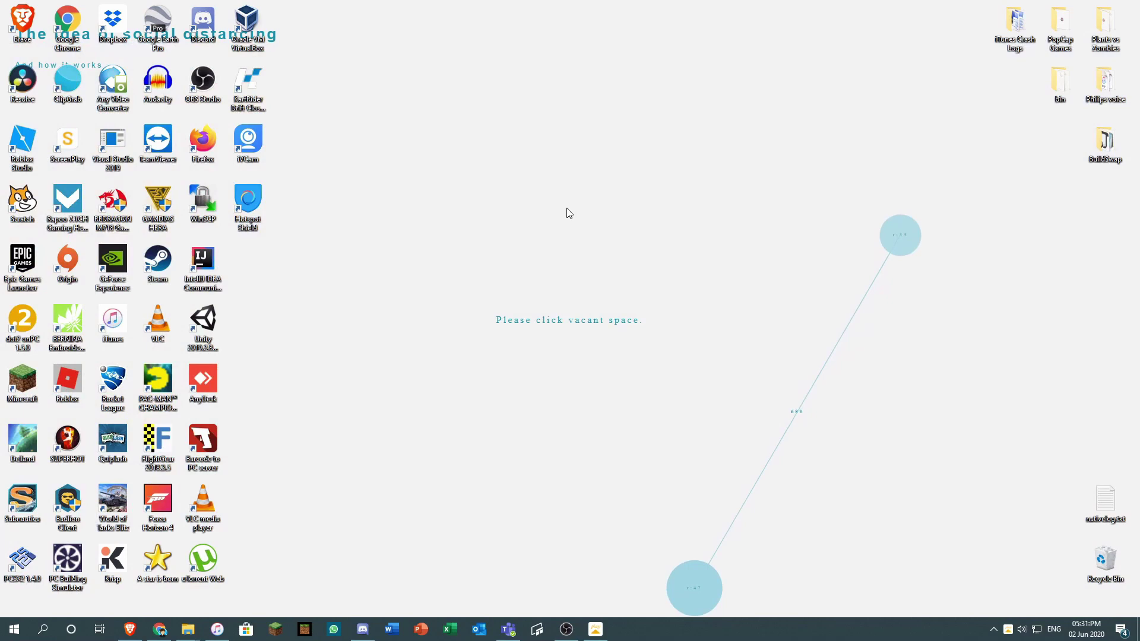
left_click(442, 435)
left_click(789, 341)
left_click(779, 79)
left_click(433, 66)
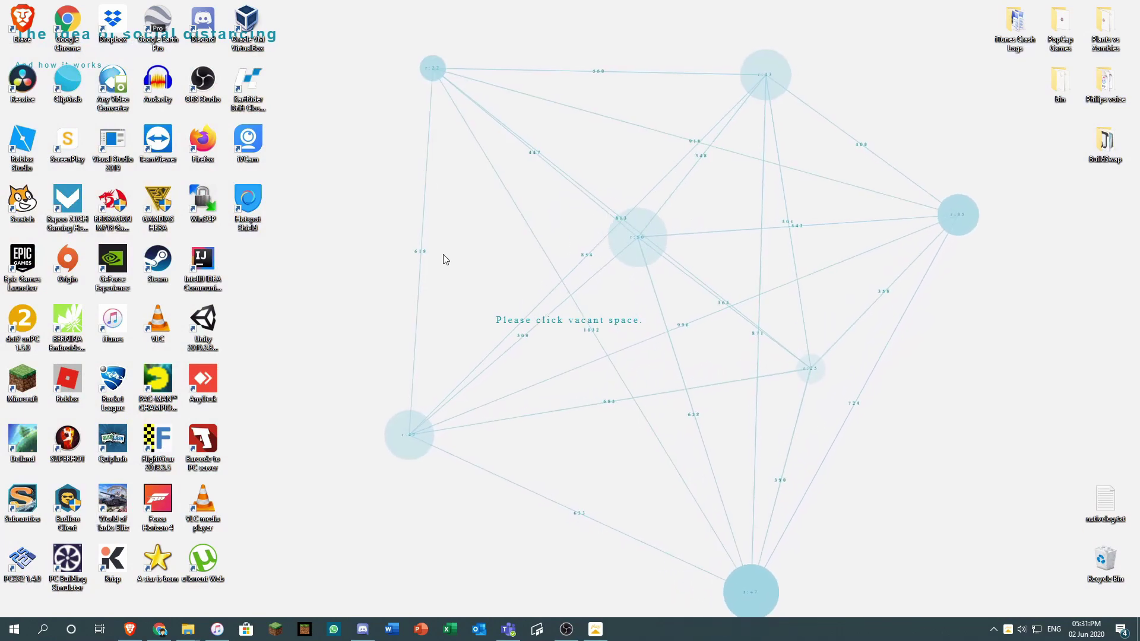
left_click(445, 257)
- Add ten more connected nodes across the desktop, including some near the top
left_click(668, 398)
left_click(847, 232)
left_click(526, 445)
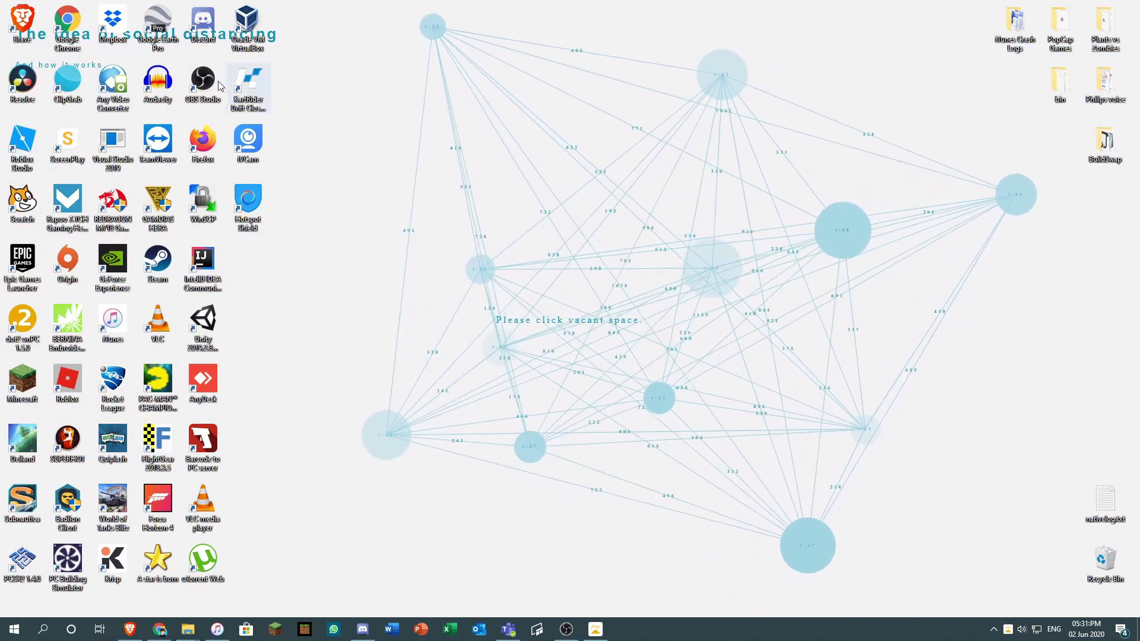
left_click(487, 343)
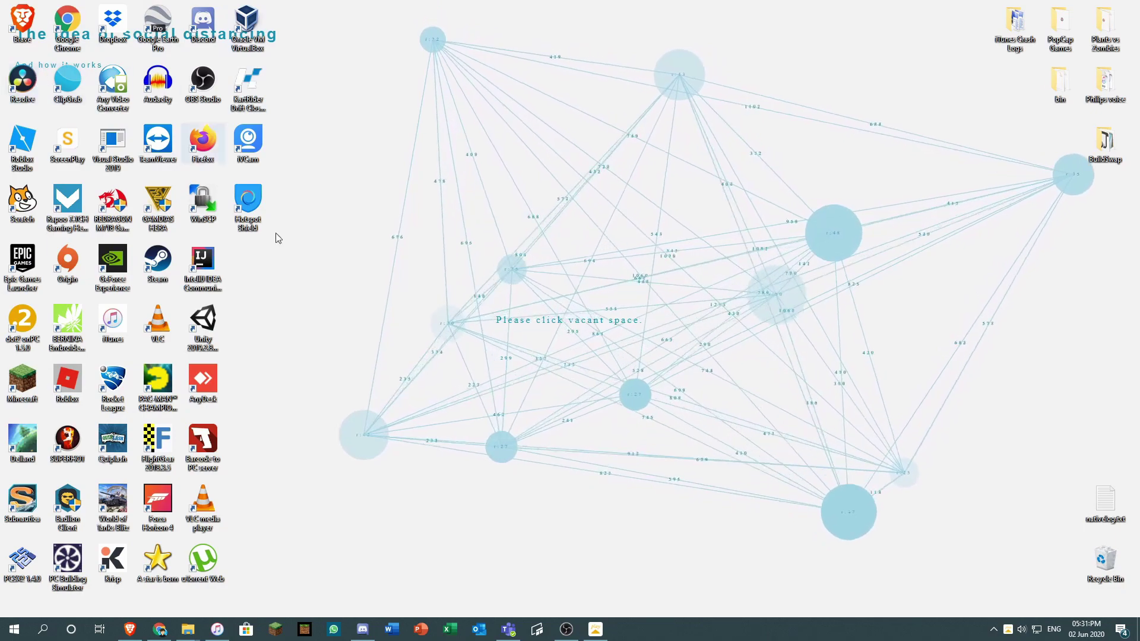
left_click(661, 465)
left_click(921, 301)
left_click(636, 267)
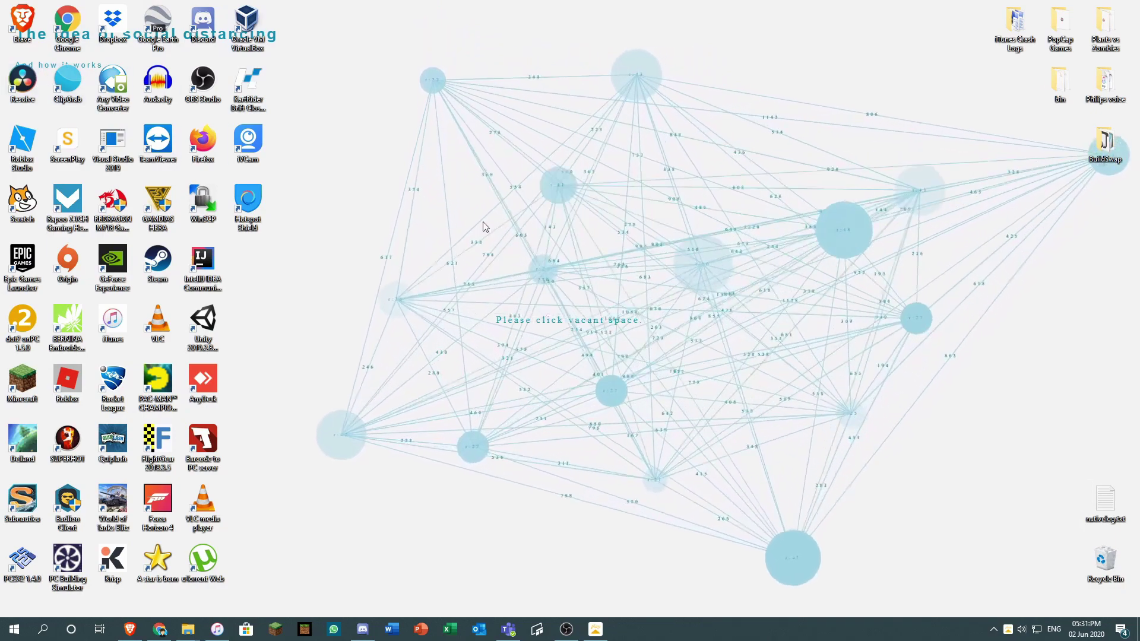
left_click(484, 230)
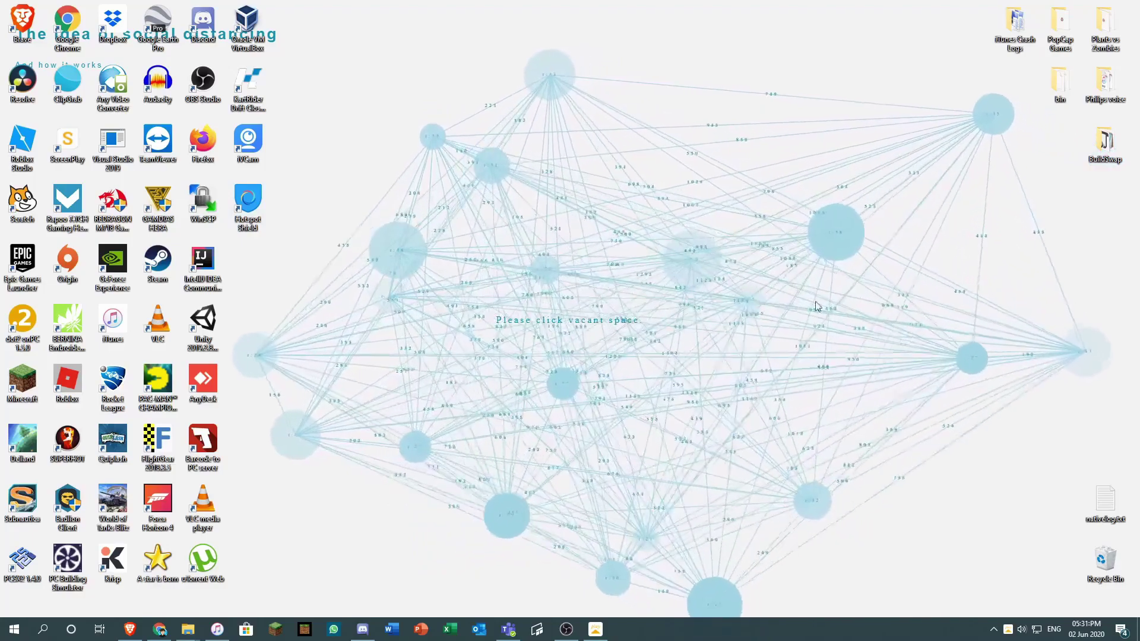
left_click(718, 102)
left_click(451, 56)
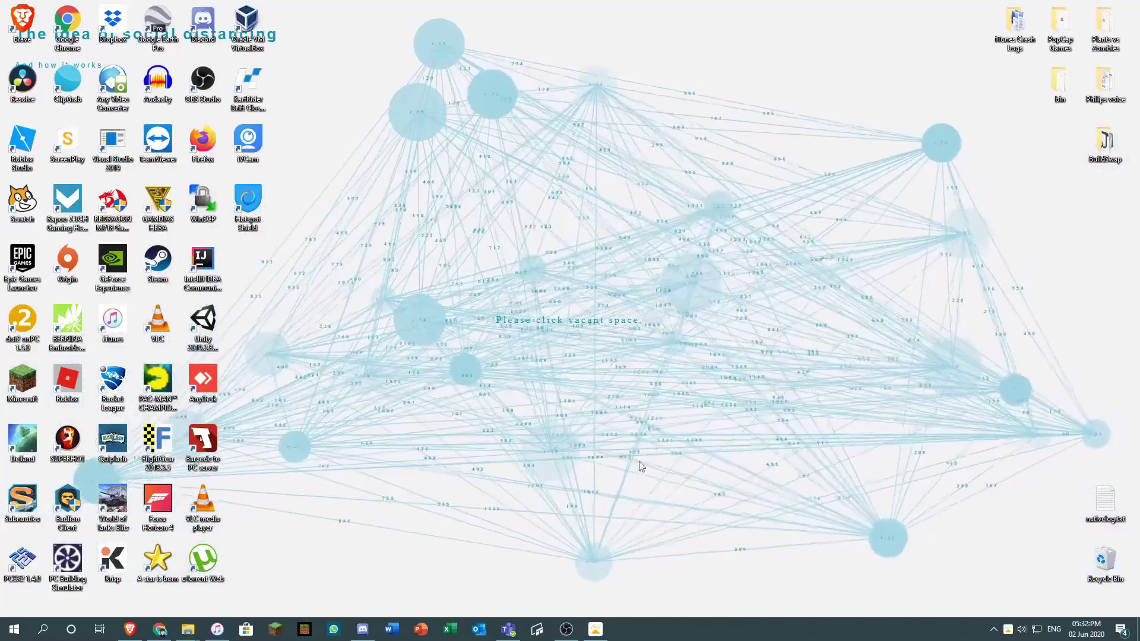
- Remove all wallpapers and restart Bongo cat as a fresh wallpaper
mouse_move(599, 633)
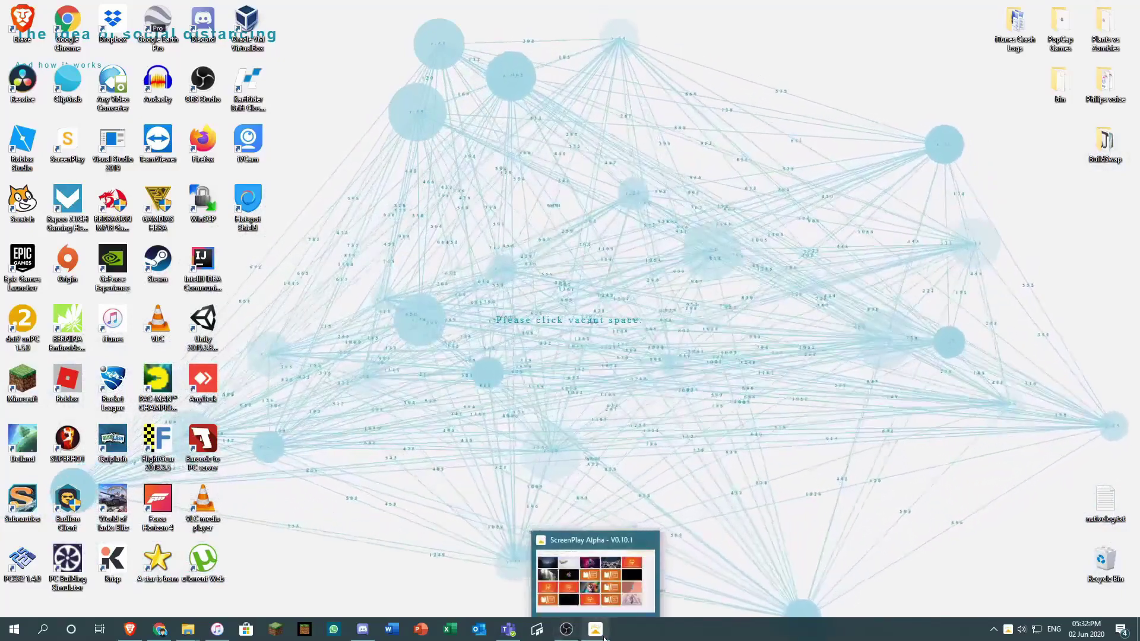
left_click(596, 629)
right_click(596, 630)
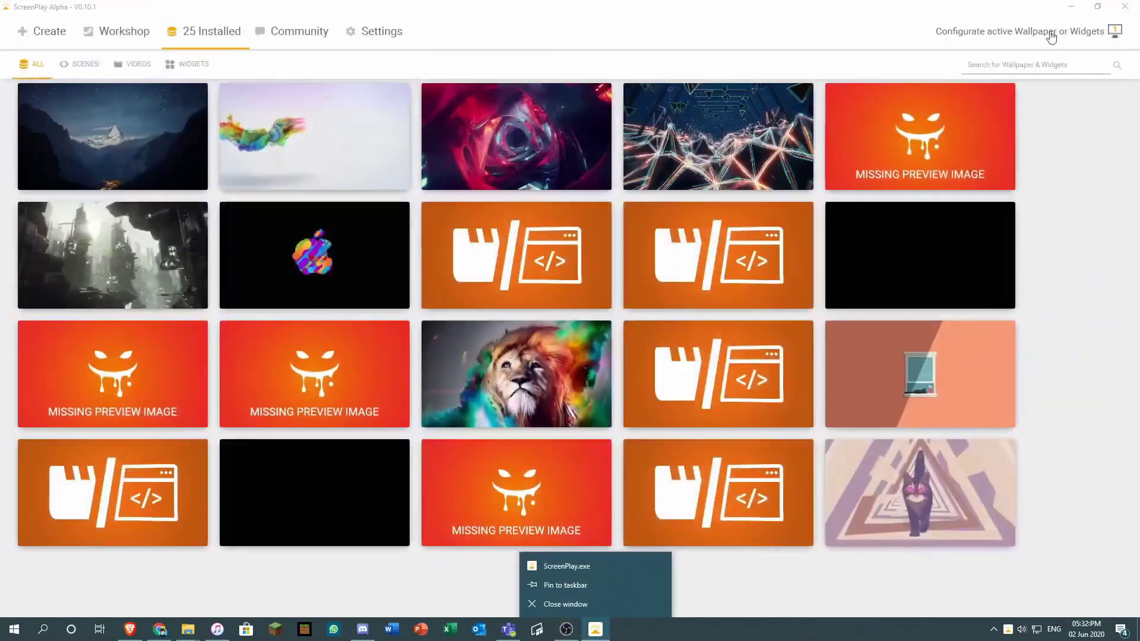
left_click(1110, 31)
left_click(382, 297)
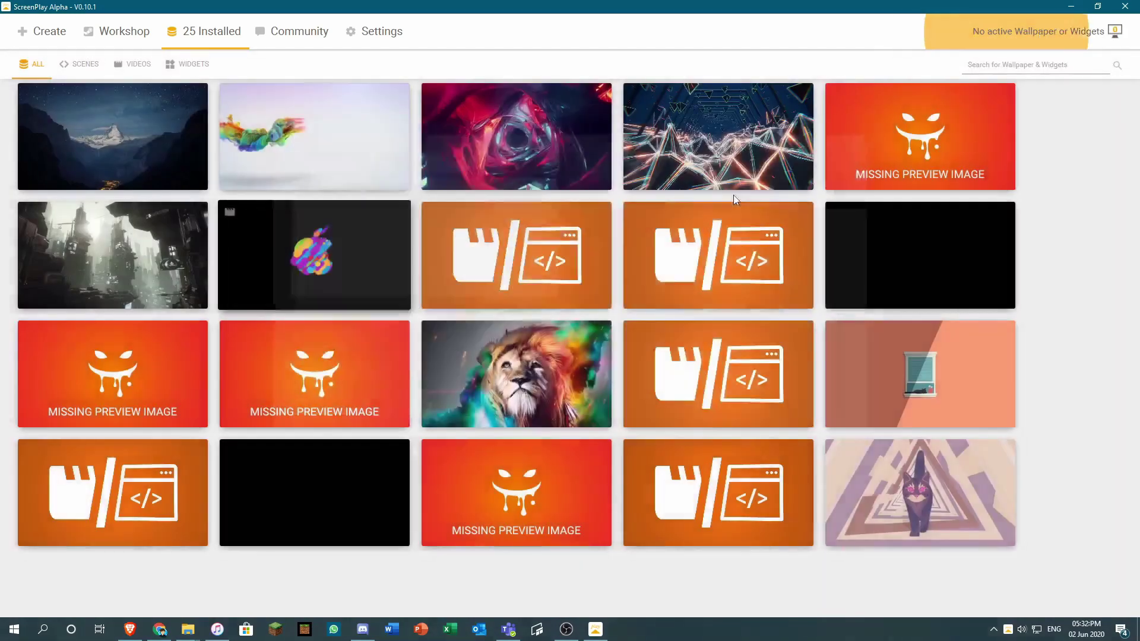
left_click(749, 484)
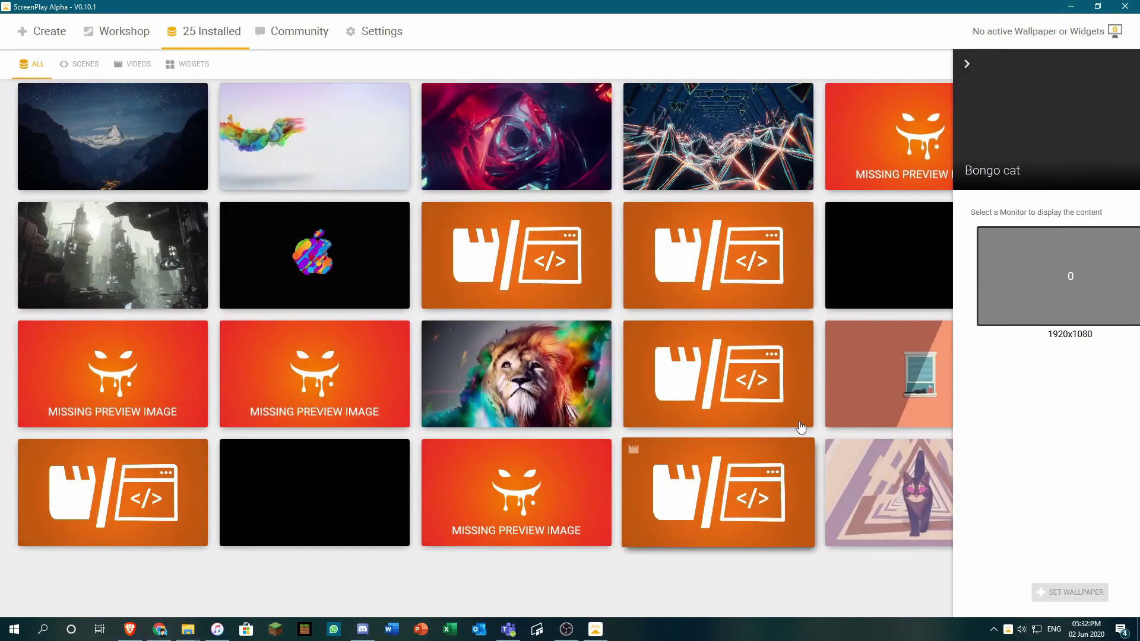
left_click(1005, 594)
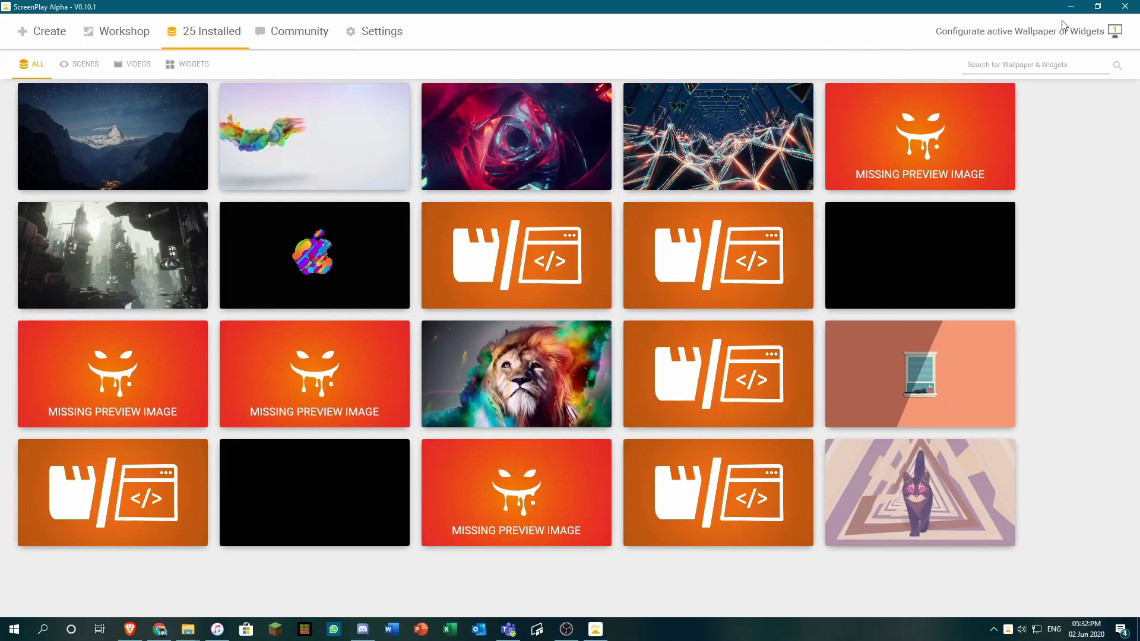
left_click(1071, 7)
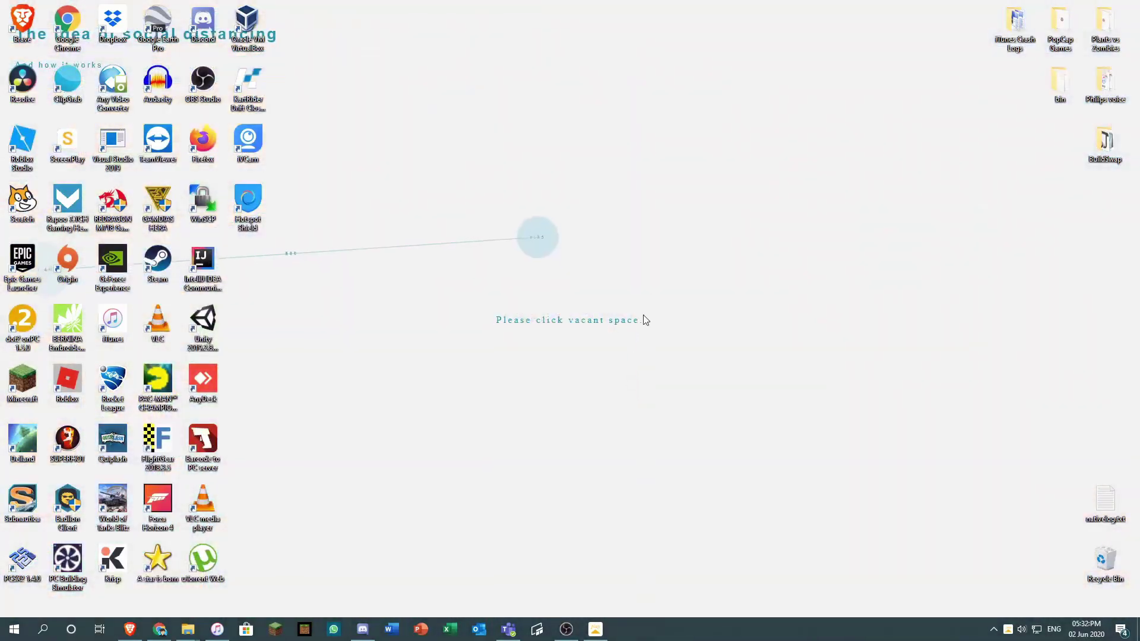
- Seed the fresh graph with nine nodes, then bring ScreenPlay back
left_click(525, 136)
left_click(739, 334)
left_click(466, 377)
left_click(816, 203)
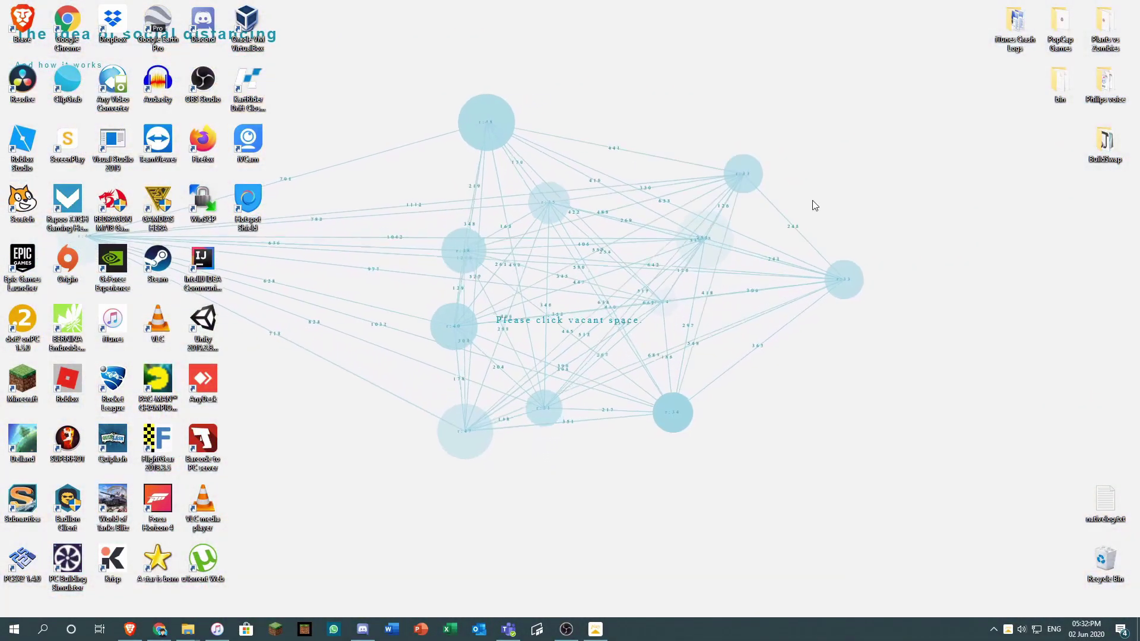
left_click(825, 446)
left_click(529, 491)
left_click(331, 244)
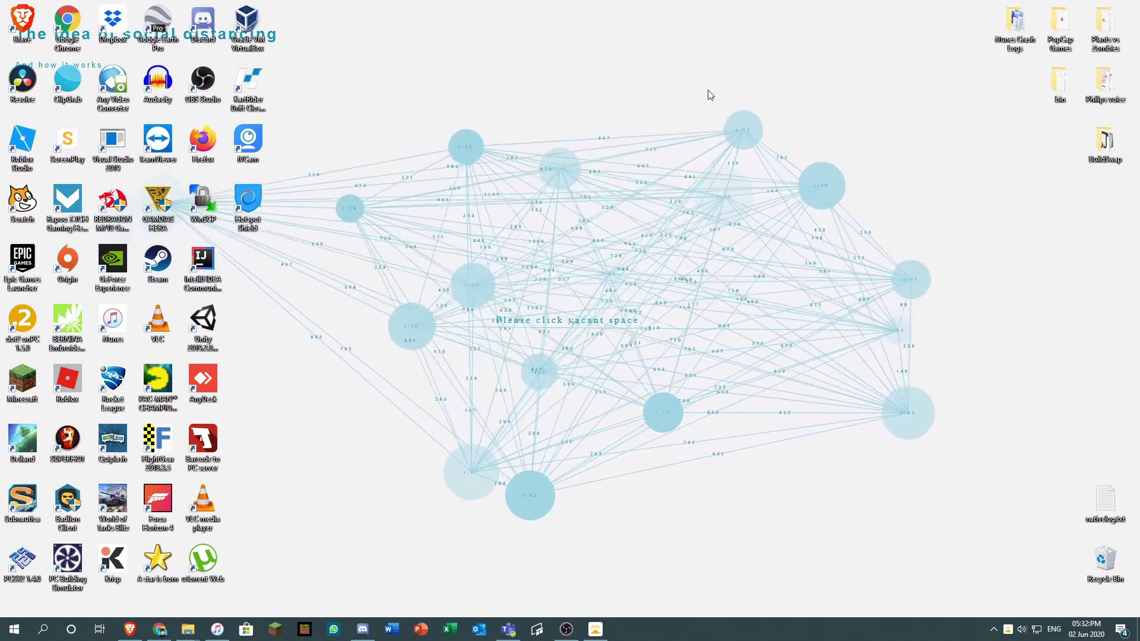
left_click(743, 95)
left_click(984, 247)
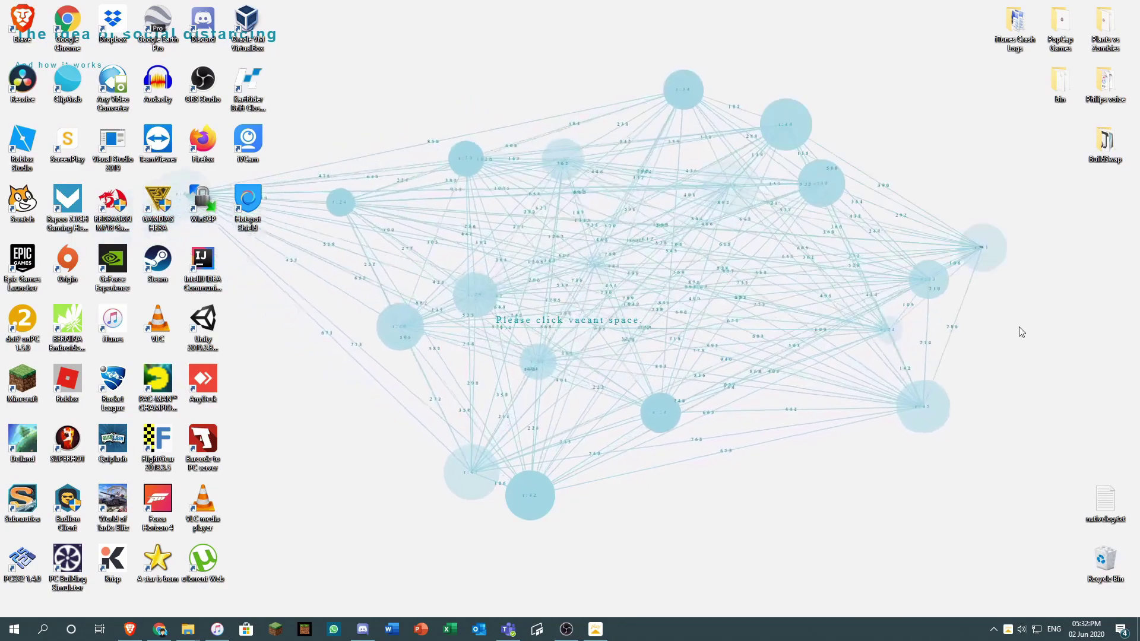
left_click(595, 630)
- Clear wallpapers, set Bongo cat on monitor 0, and confirm it in Wallpaper Configuration
left_click(1050, 33)
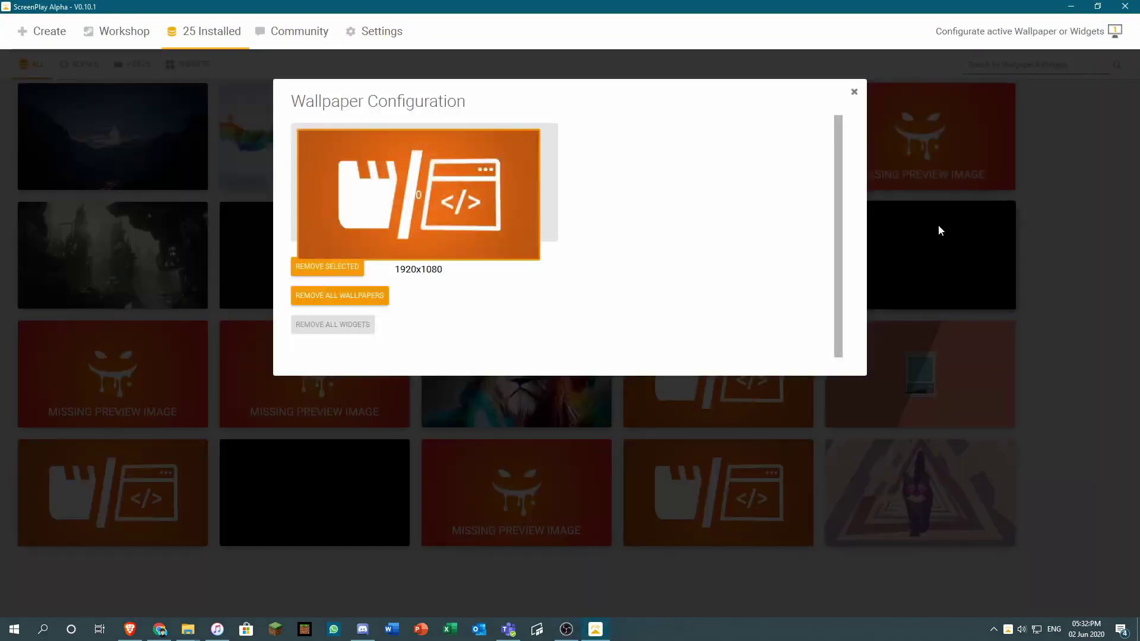
left_click(380, 294)
left_click(755, 493)
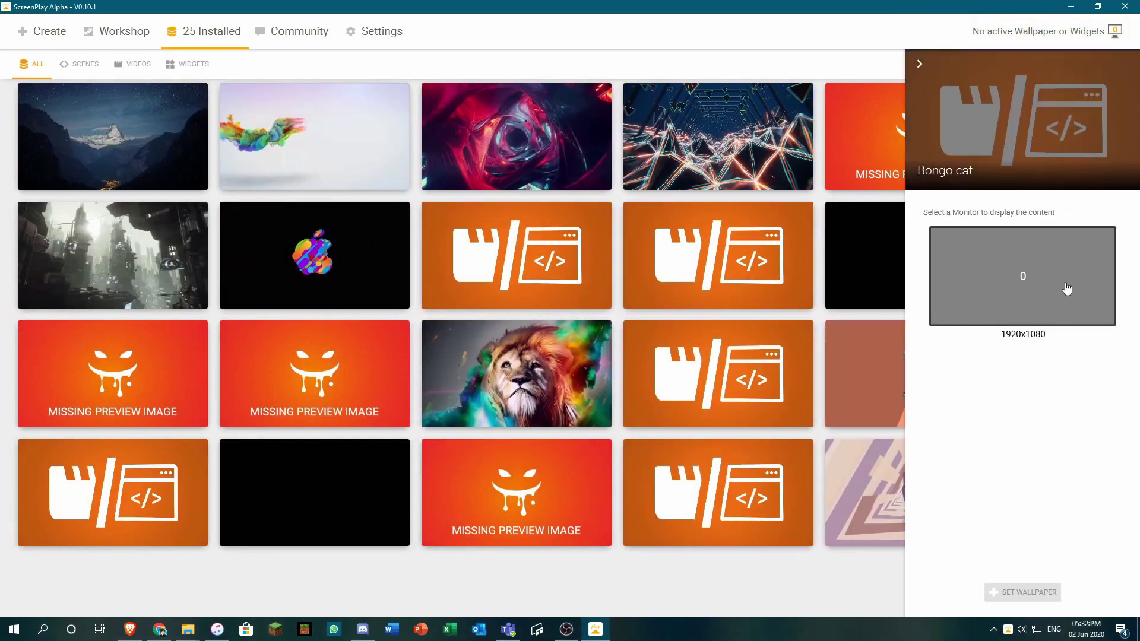
left_click(1048, 591)
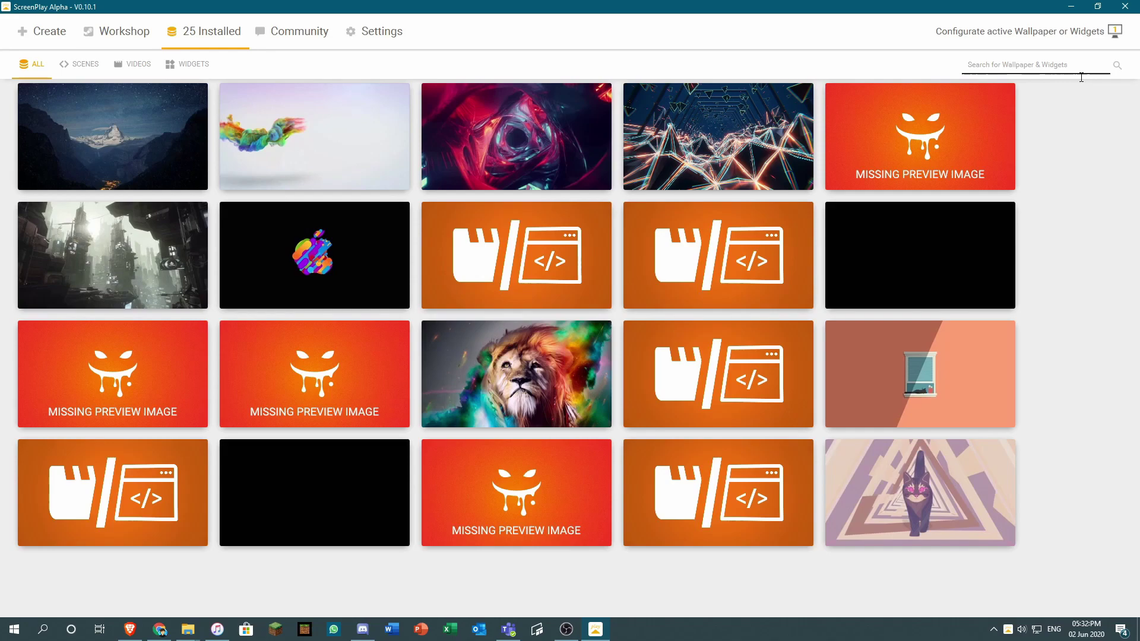
left_click(1066, 34)
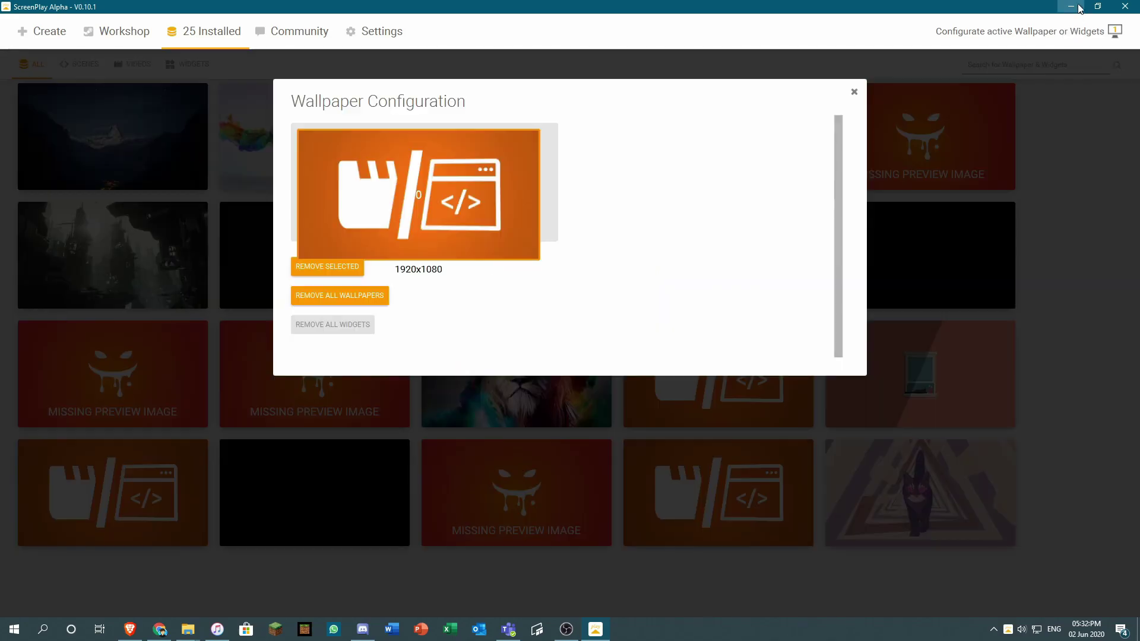
left_click(1072, 7)
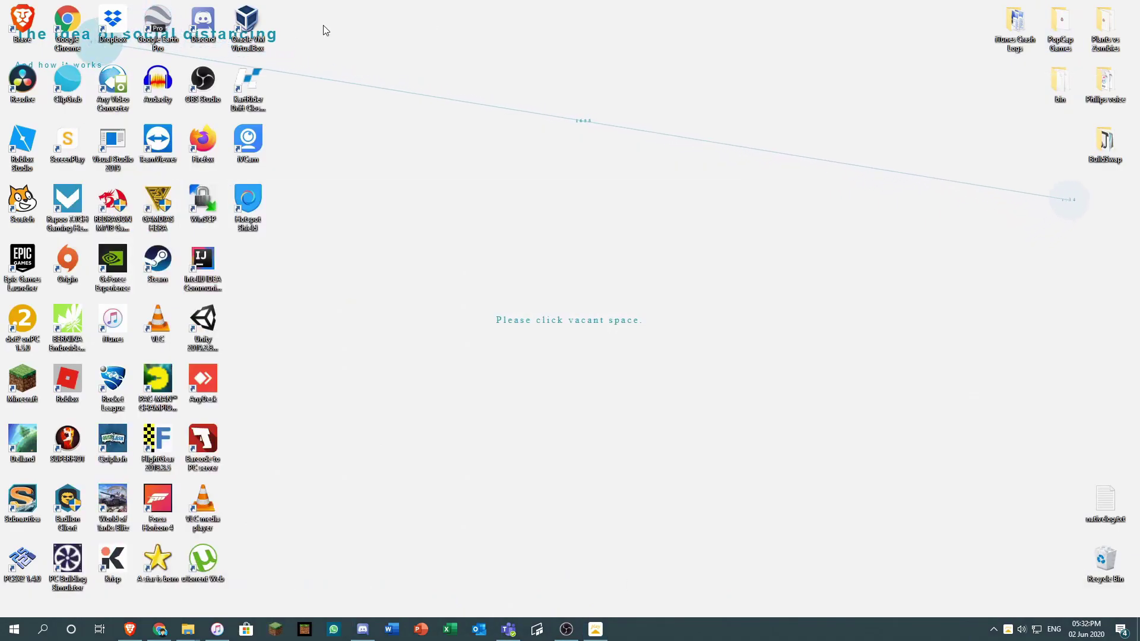
left_click(595, 629)
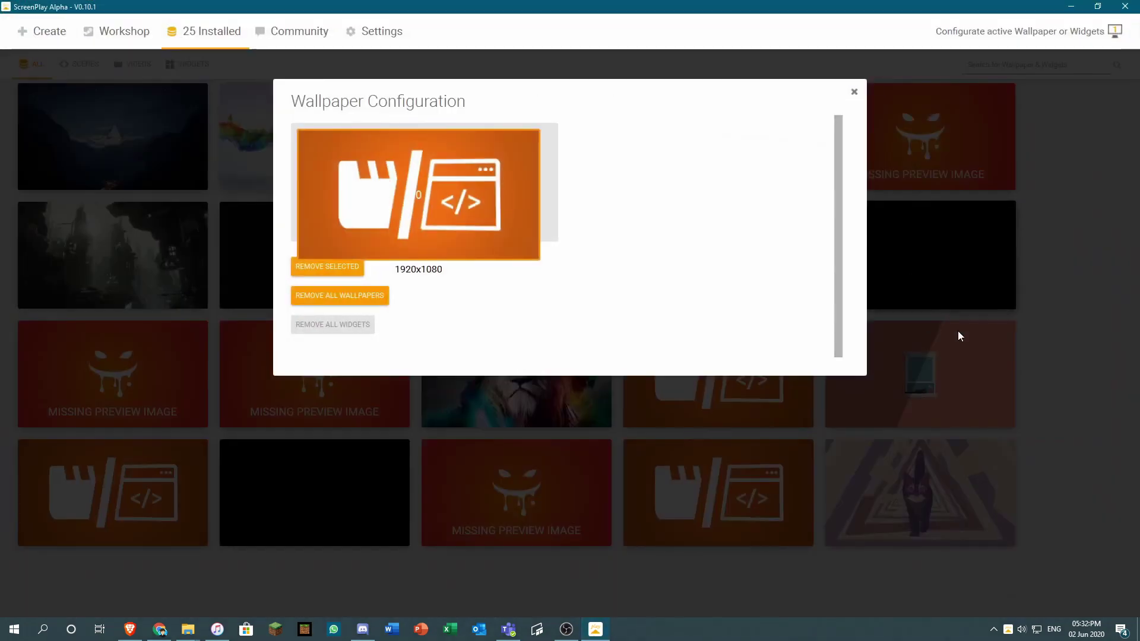
left_click(958, 330)
- Preview a few widget items, view the live wallpaper, then open the Community page
left_click(784, 268)
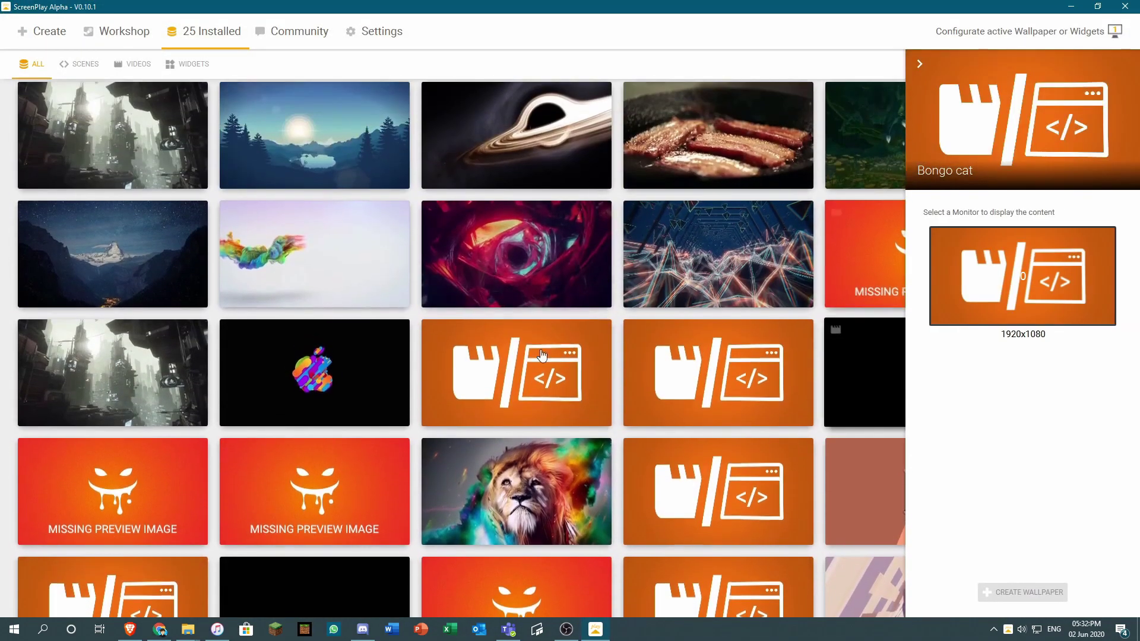
left_click(297, 380)
left_click(704, 339)
key("super+d")
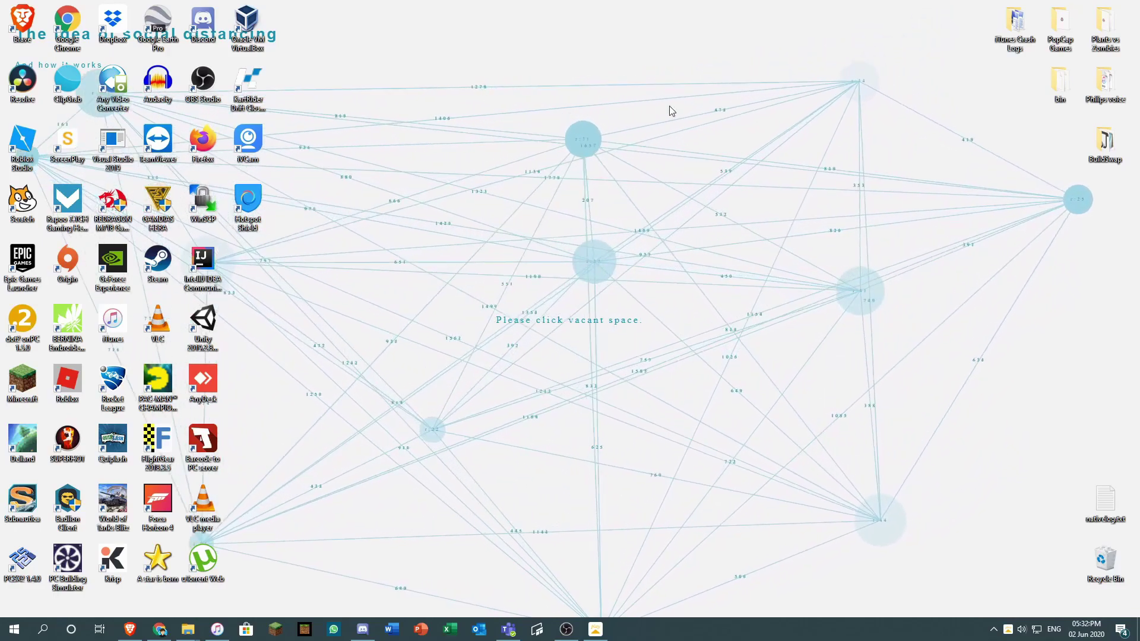
left_click(595, 629)
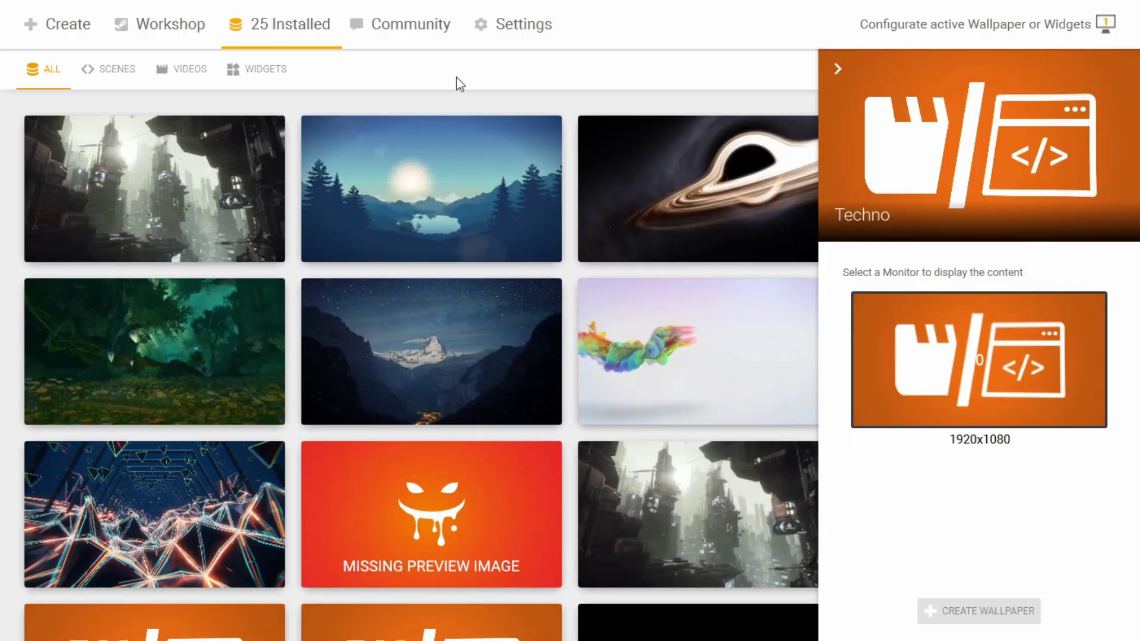
left_click(359, 46)
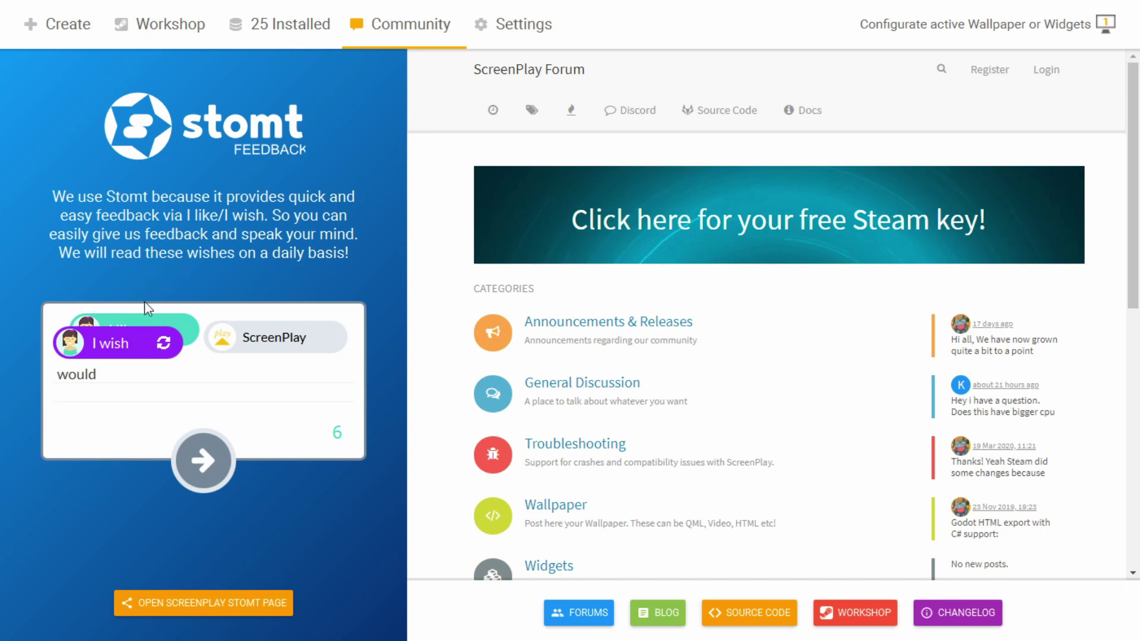
left_click(136, 348)
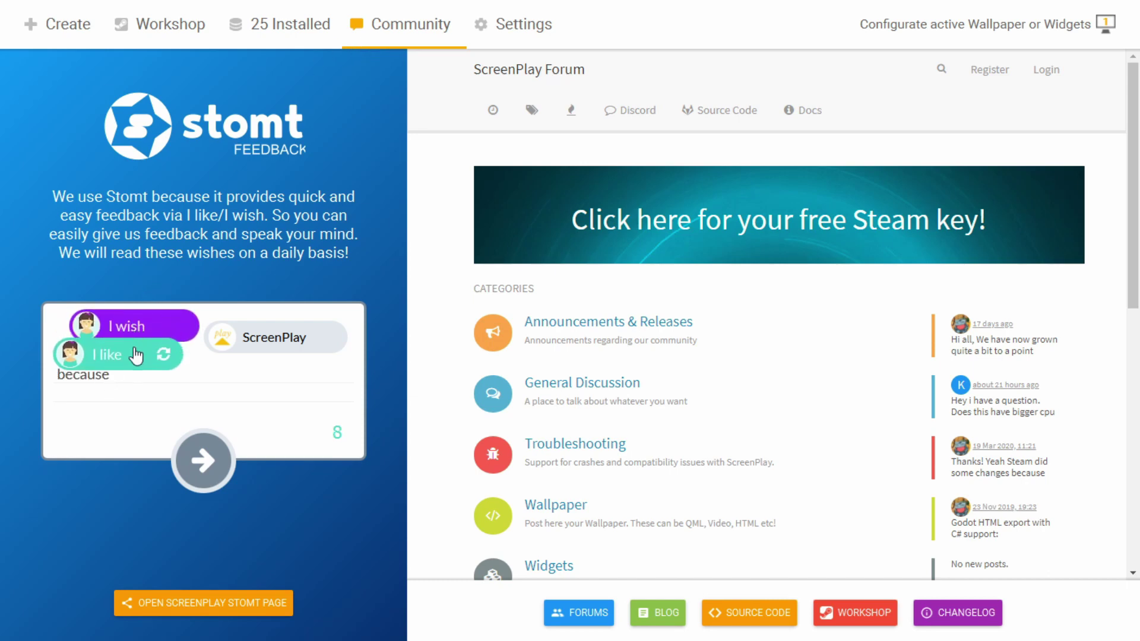
left_click(157, 327)
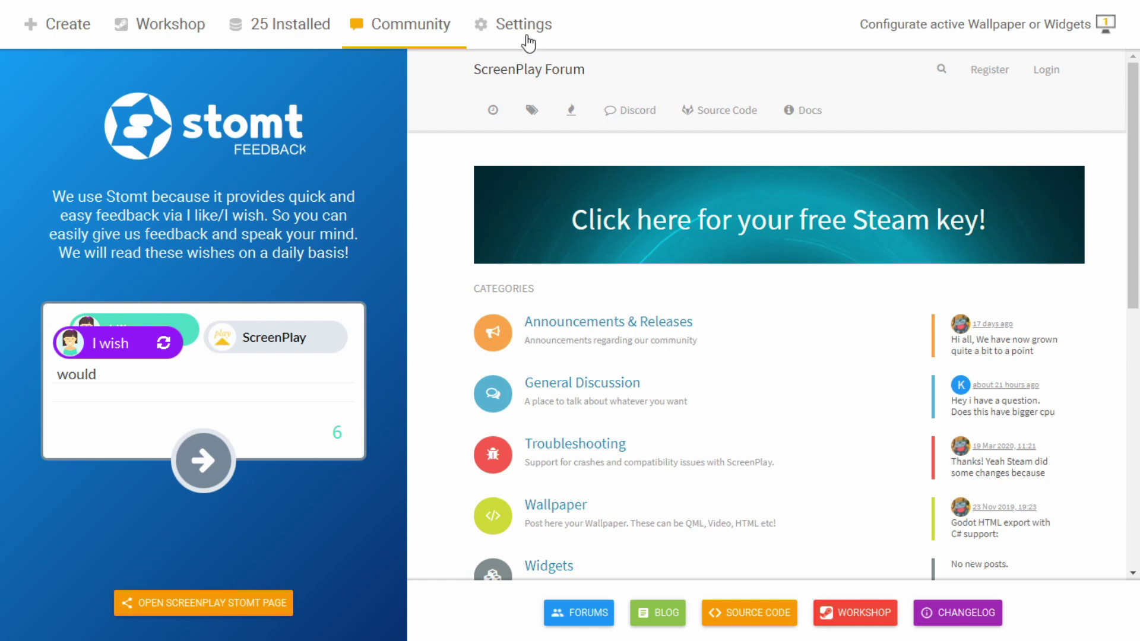
scroll(543, 398, "down", 10)
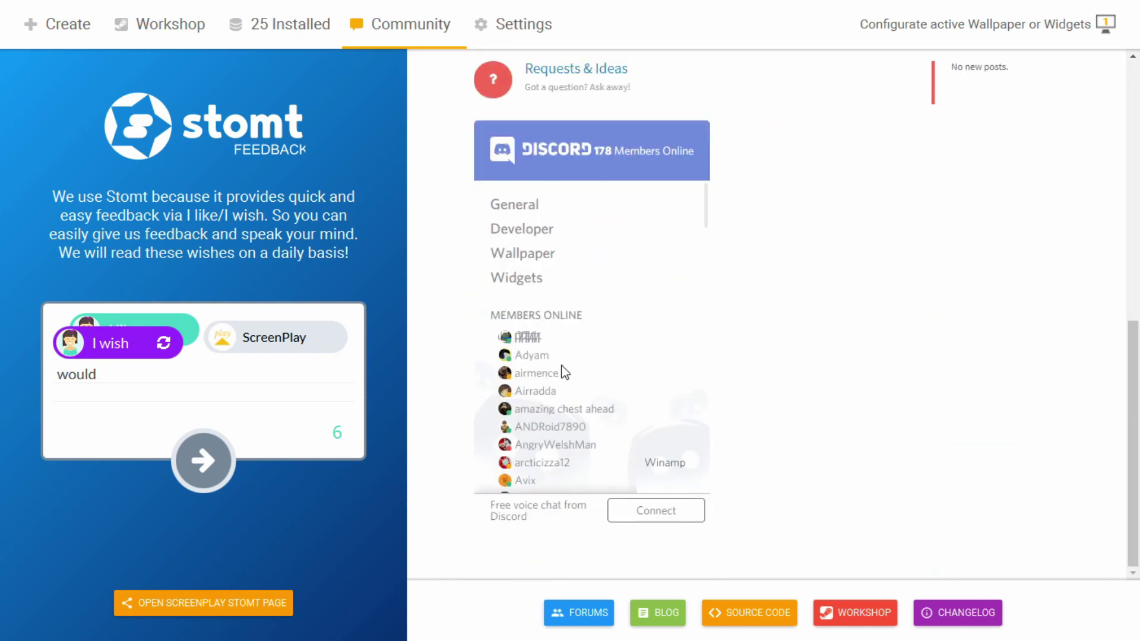
scroll(614, 391, "up", 10)
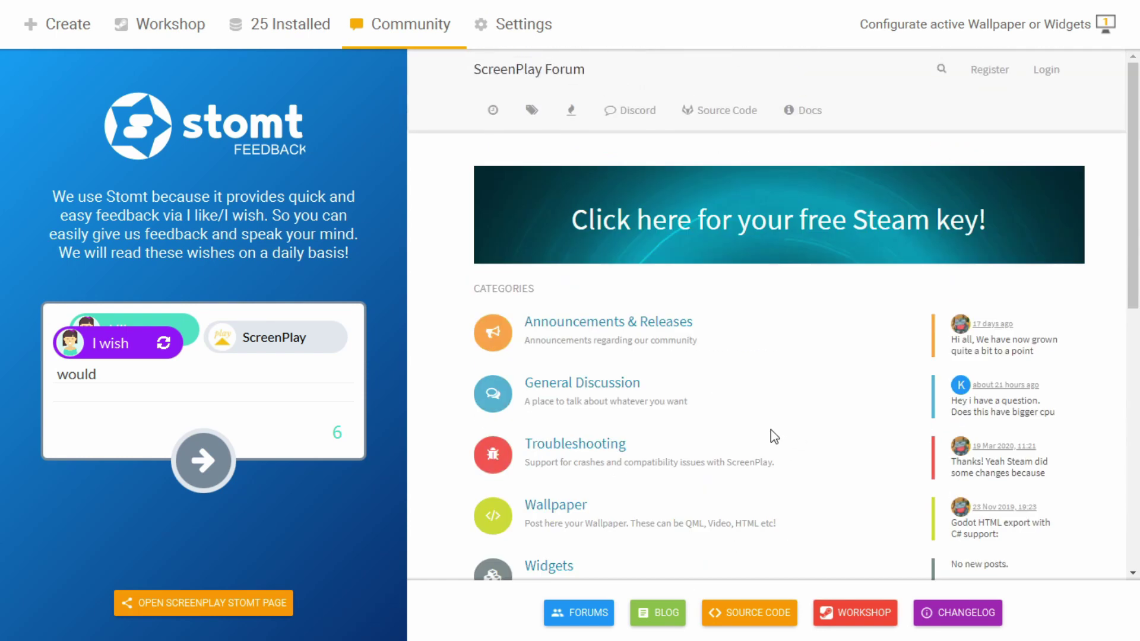
left_click(708, 117)
- In Settings, keep English and Cover fill mode, and enable pausing video rendering behind foreground apps
left_click(529, 22)
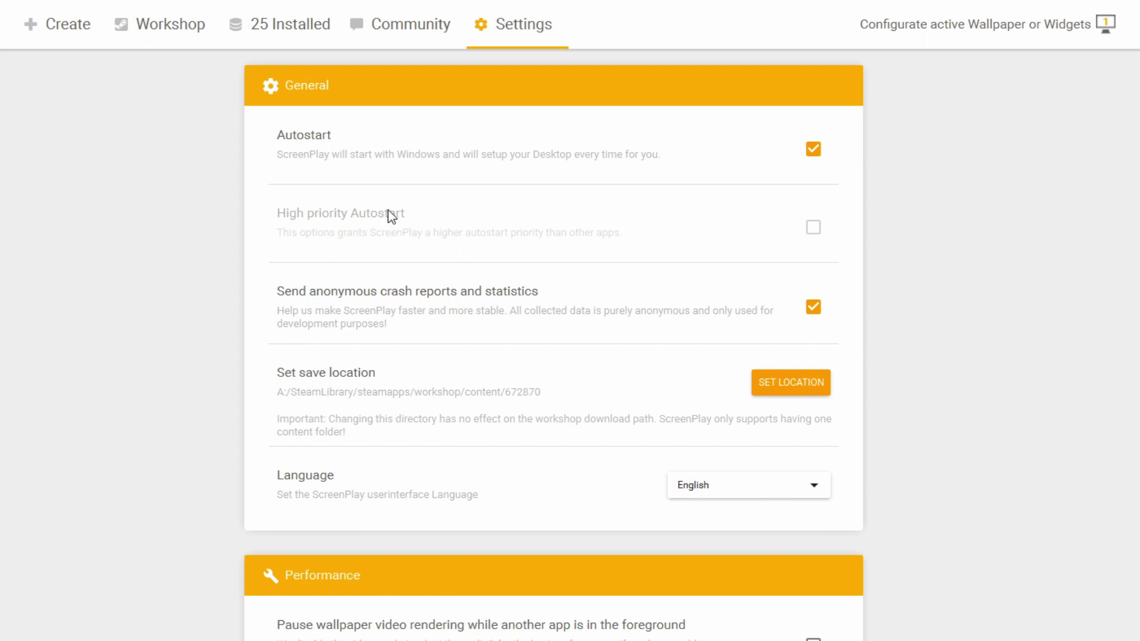
scroll(452, 236, "down", 2)
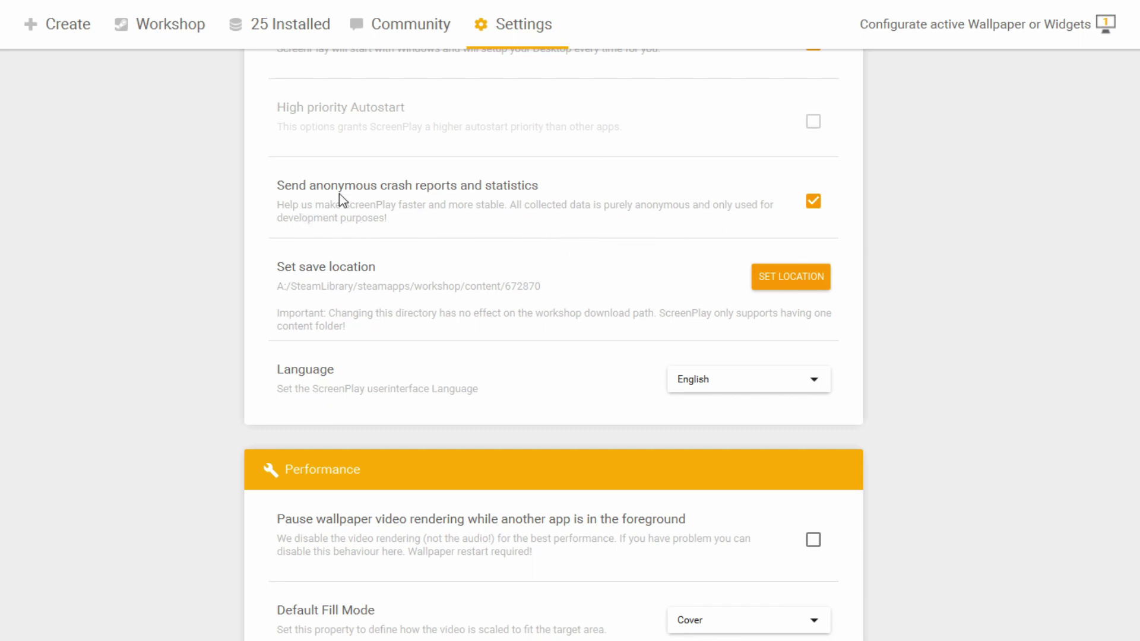
scroll(438, 295, "down", 4)
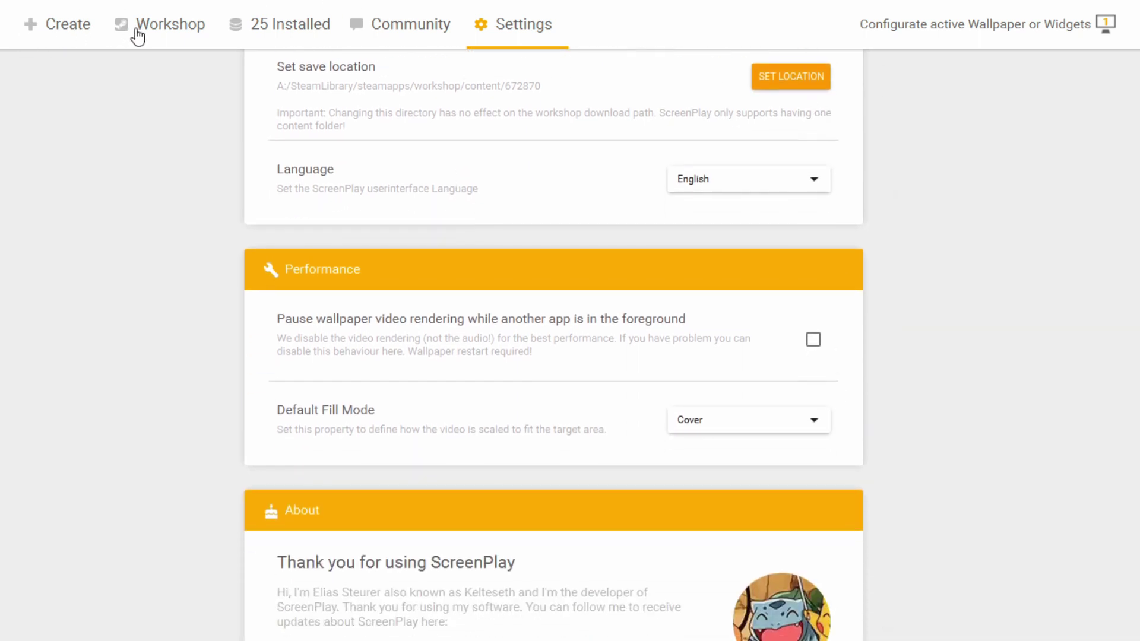
left_click(714, 173)
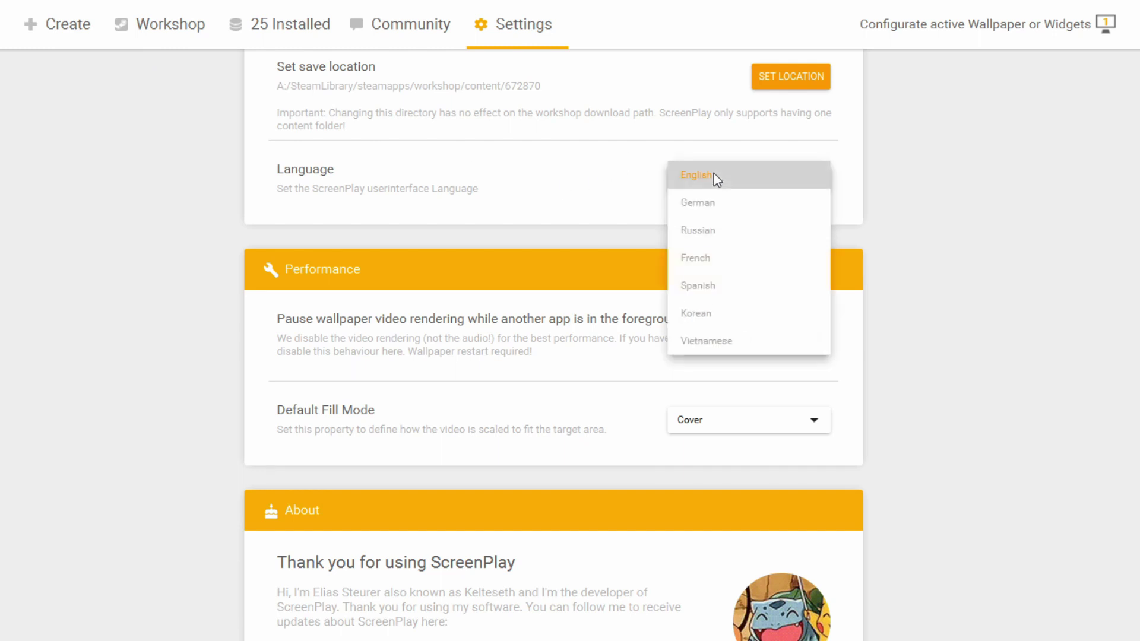
left_click(714, 174)
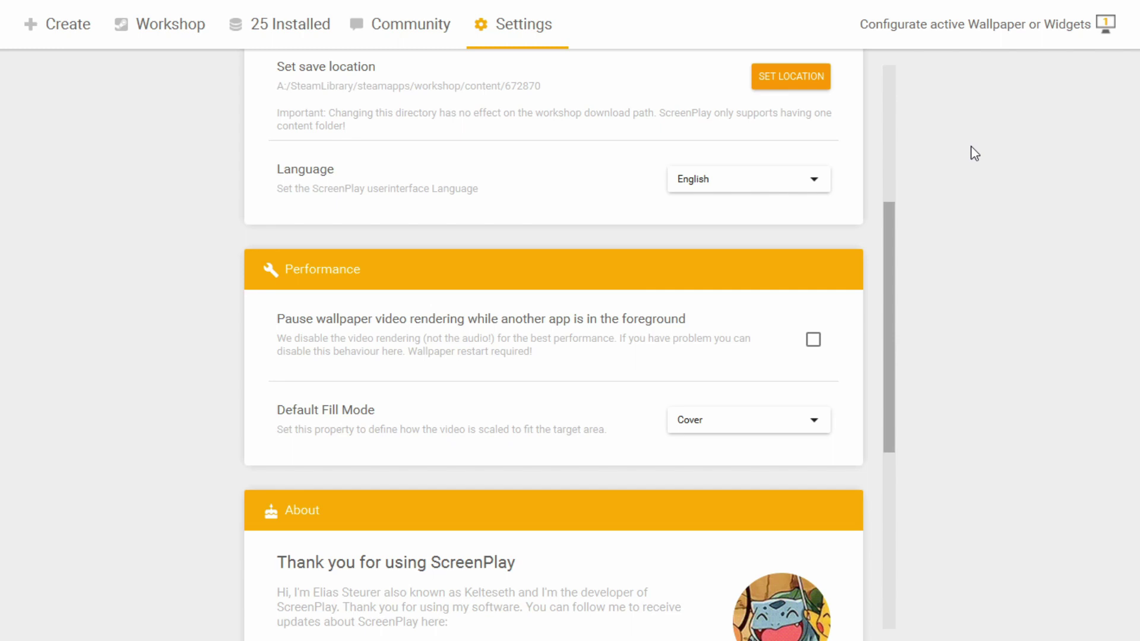
scroll(827, 298, "down", 3)
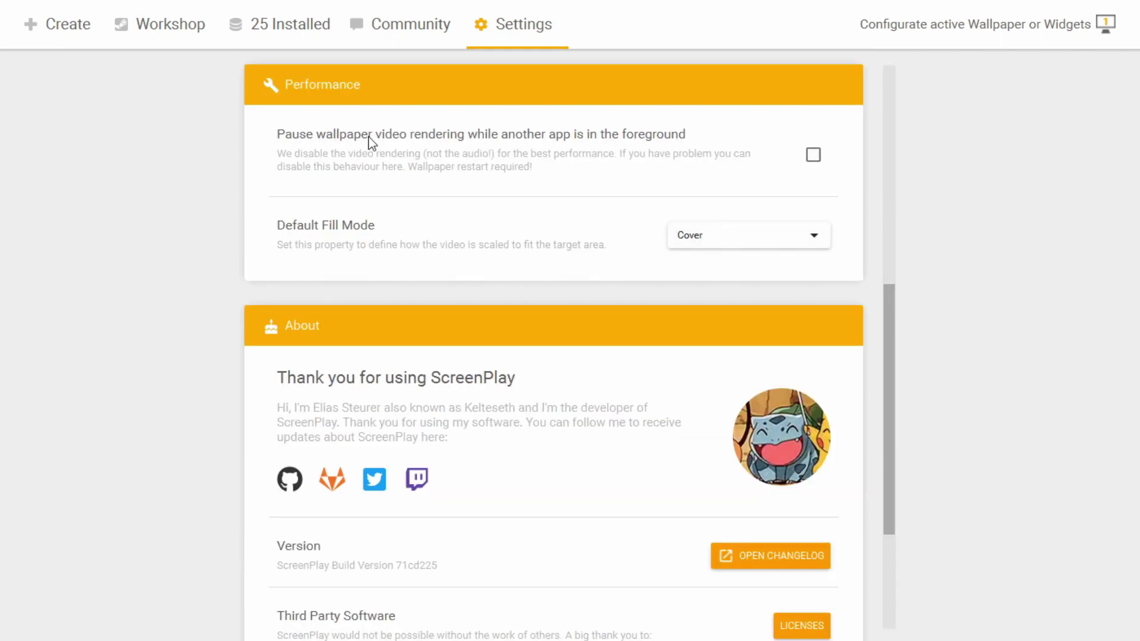
left_click(813, 164)
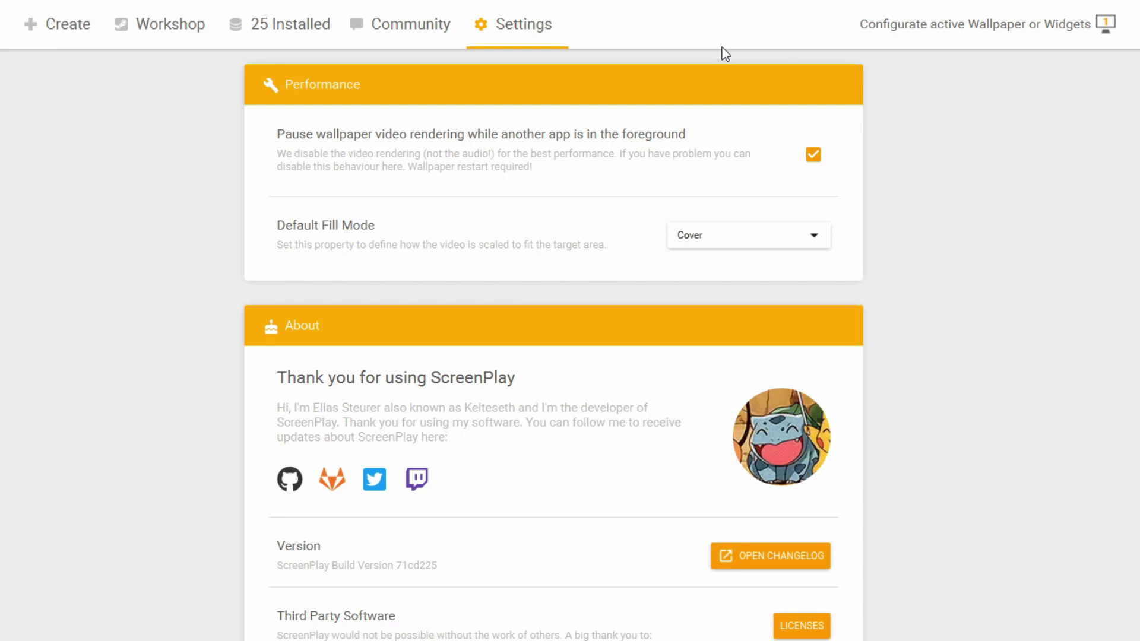
left_click(811, 235)
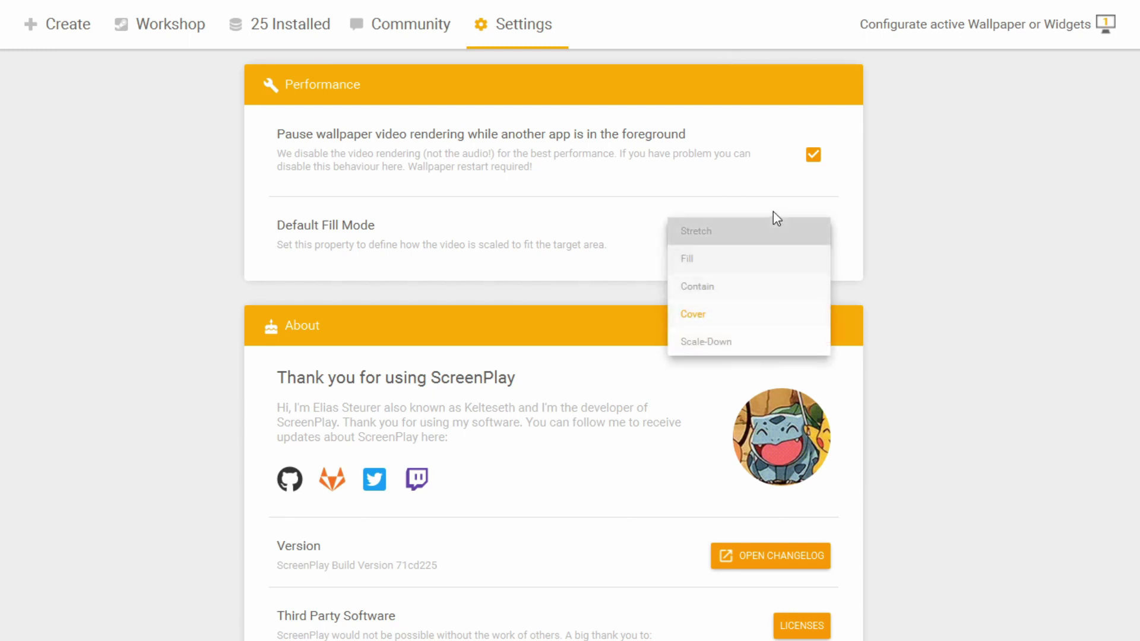
left_click(747, 322)
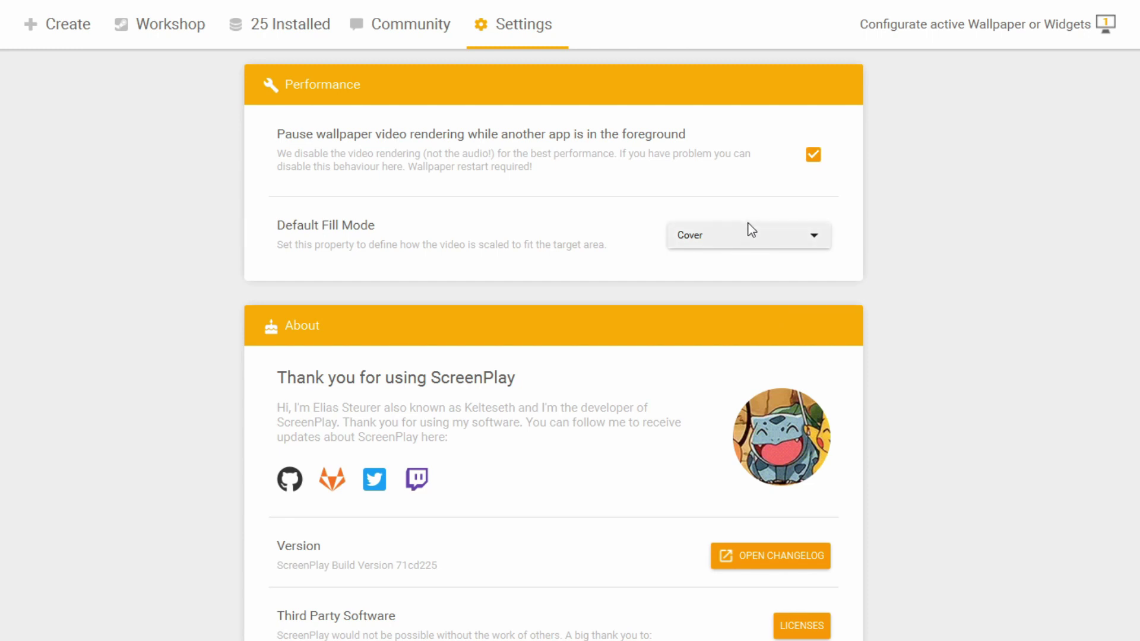
scroll(790, 251, "down", 3)
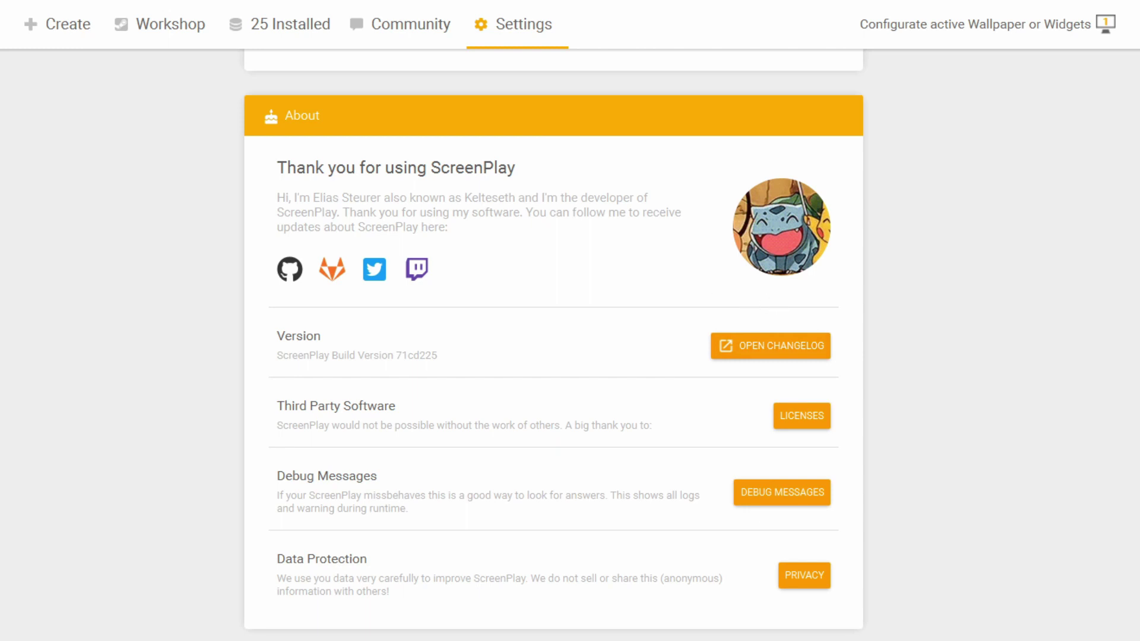
left_click(411, 28)
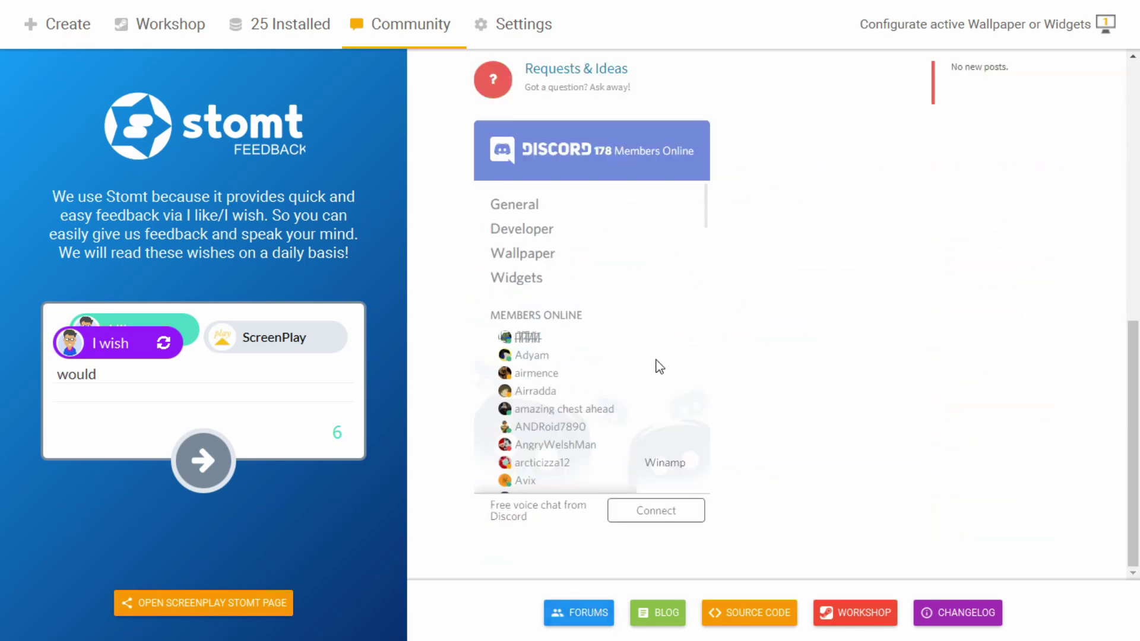
- Scroll the Discord panel's member list down and back up
scroll(659, 367, "down", 10)
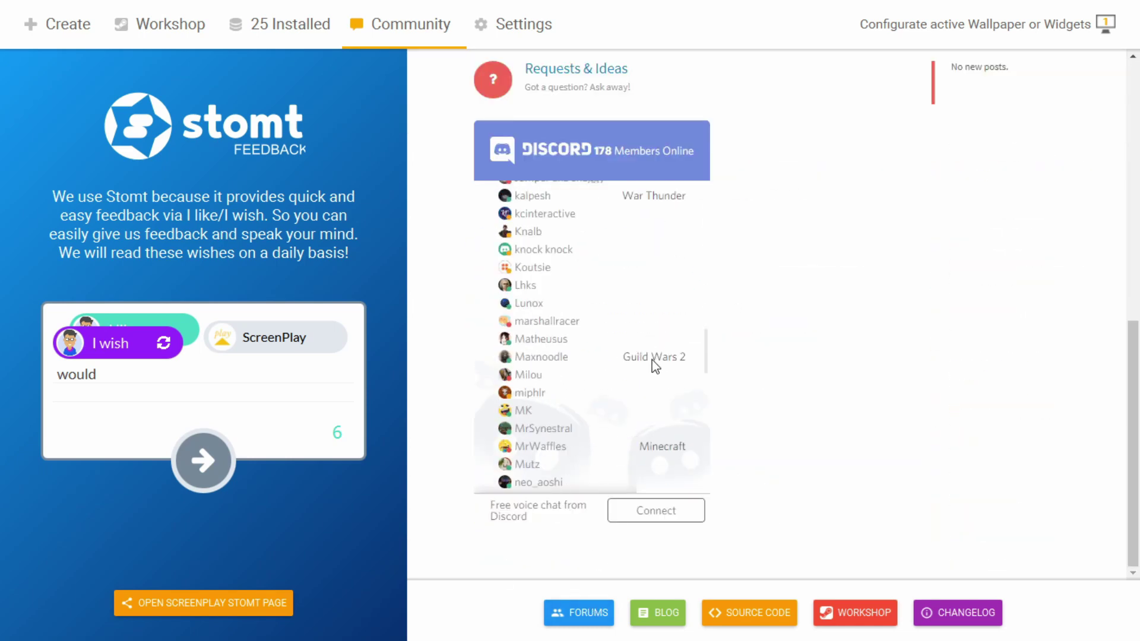
scroll(655, 365, "down", 5)
scroll(654, 363, "up", 20)
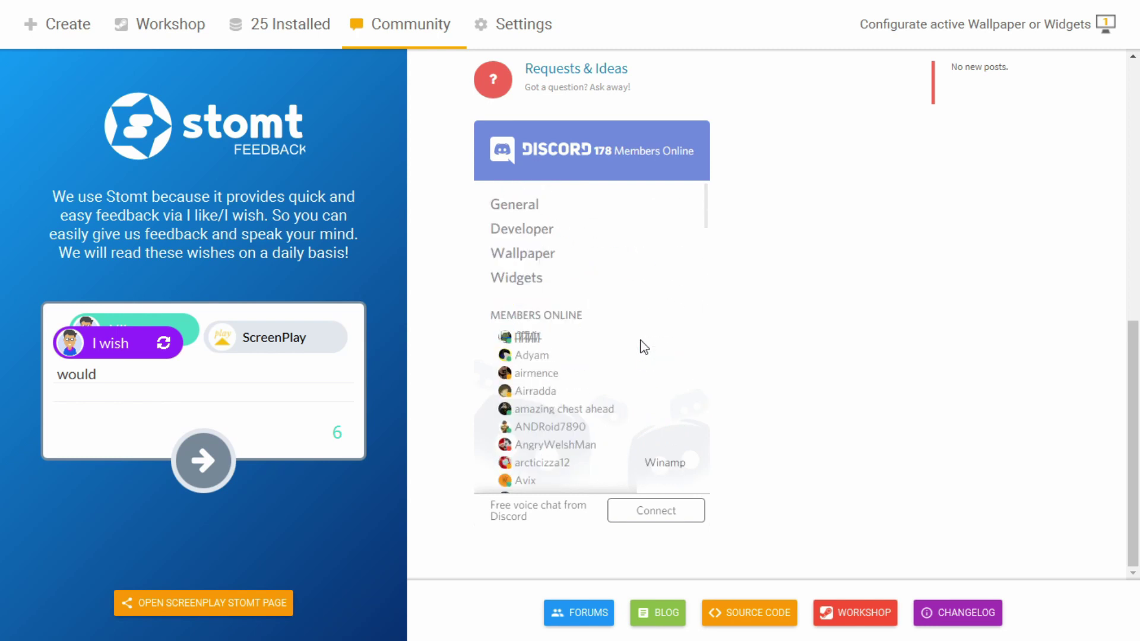